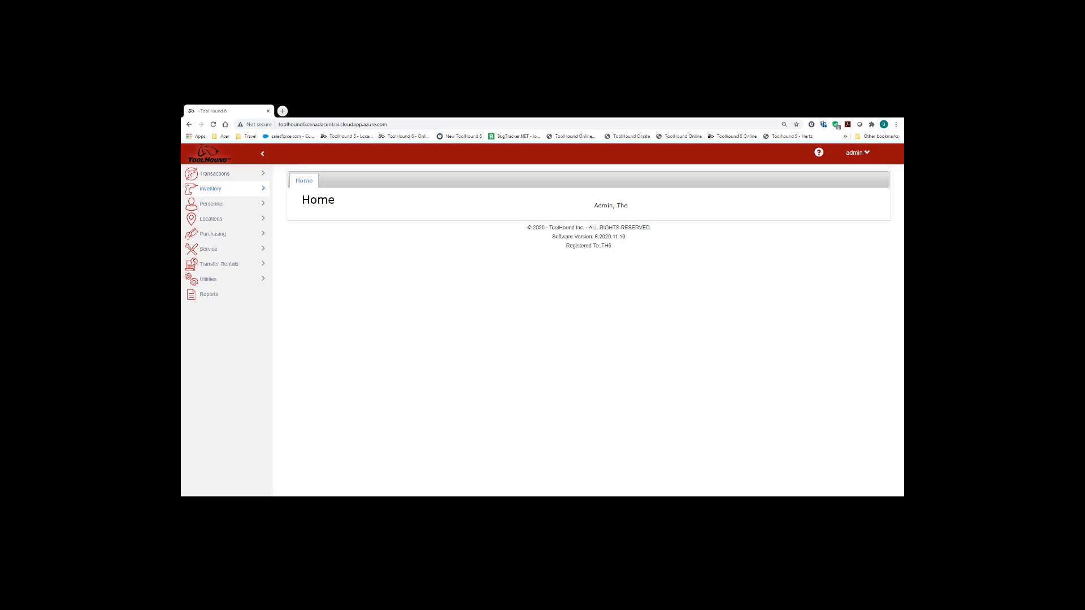
- Open Inventory > Manufacturers, print its report, then close the PDF and Print Manufacturers tabs
click(229, 191)
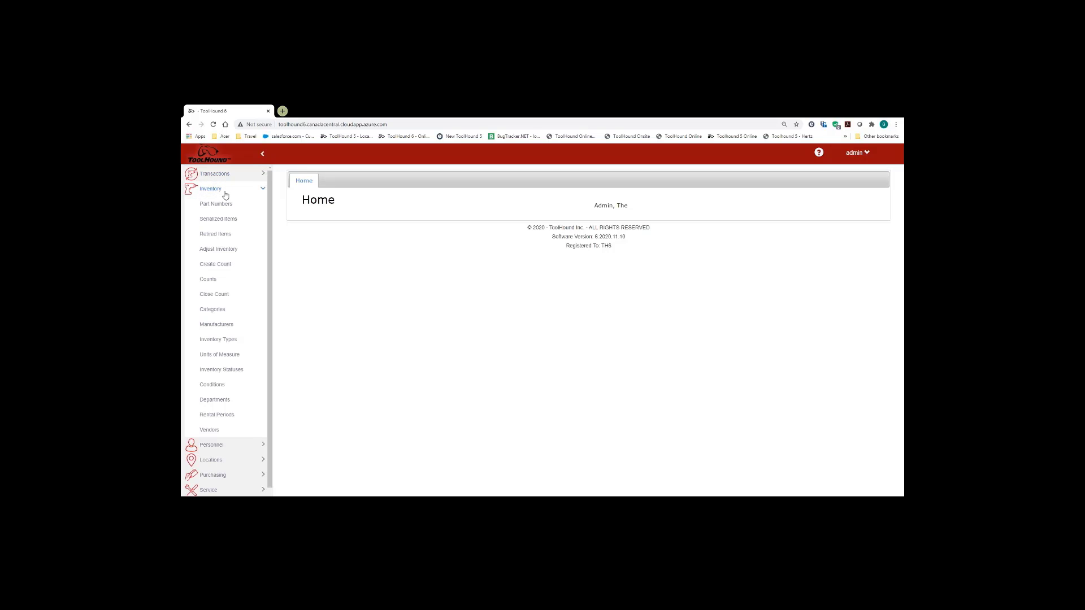
click(221, 326)
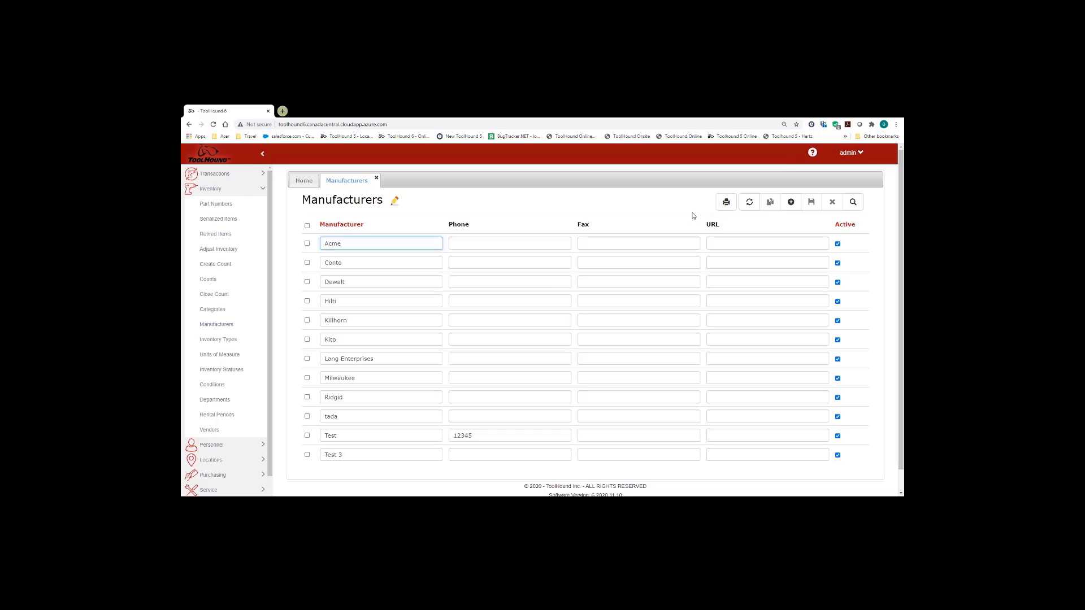
click(727, 203)
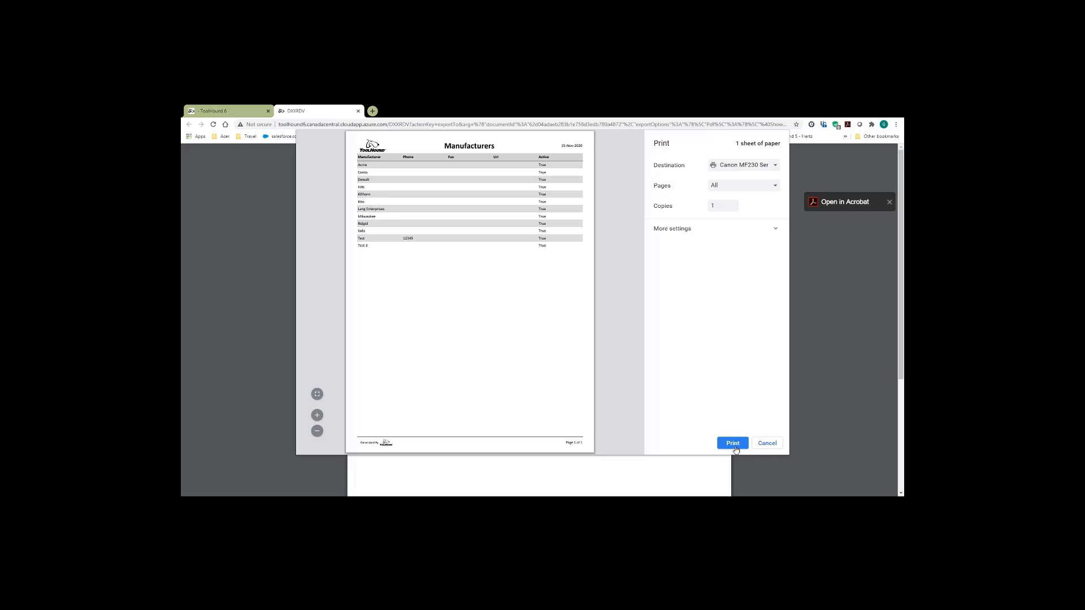
click(733, 443)
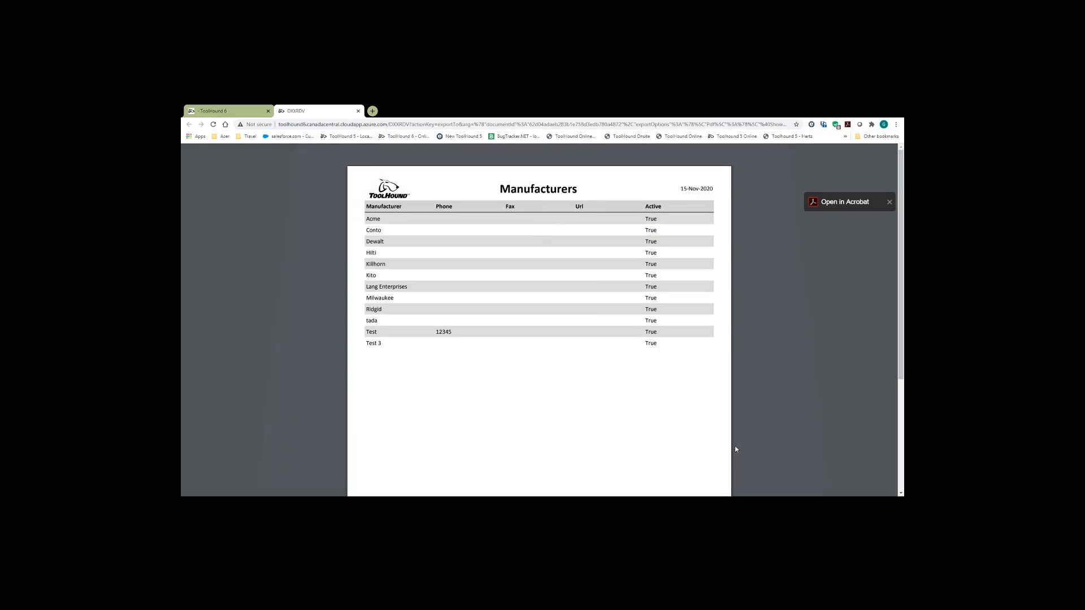
click(359, 111)
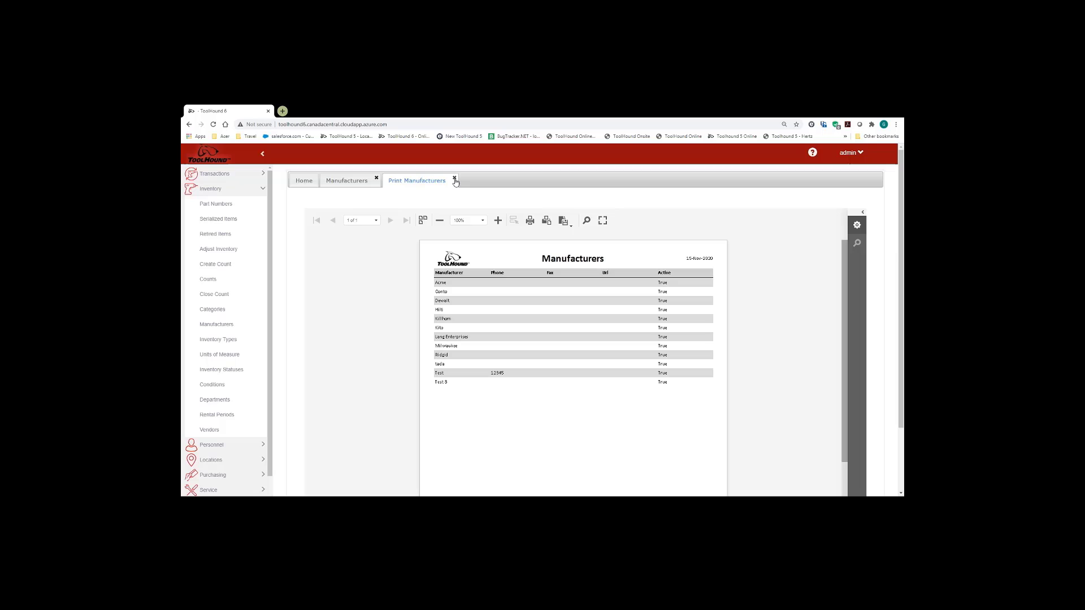
click(454, 179)
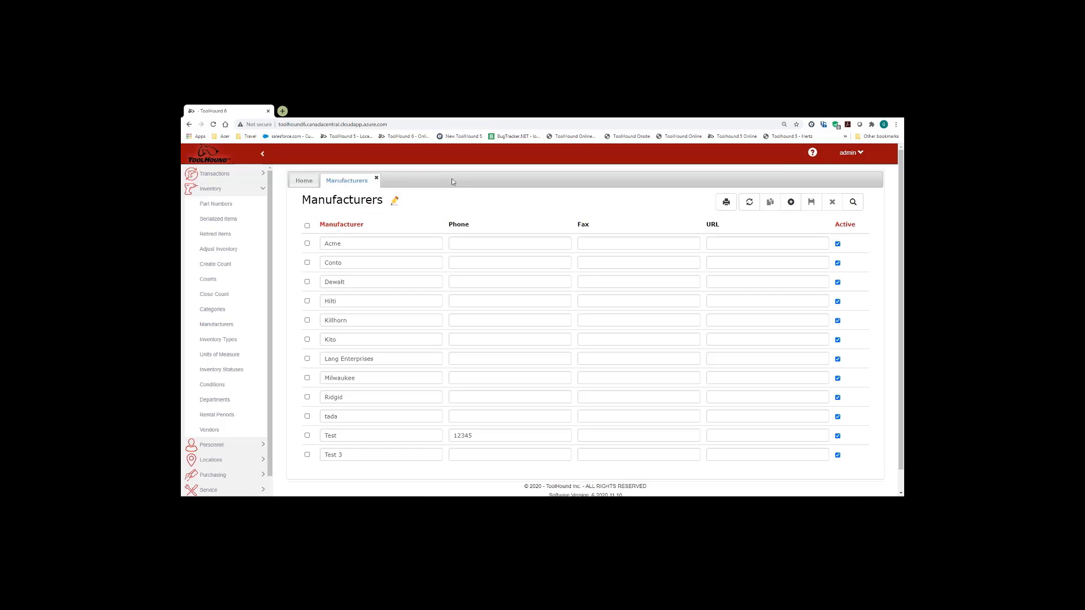
- Close Manufacturers and load purchase order 76 in the Purchase Orders form
click(377, 179)
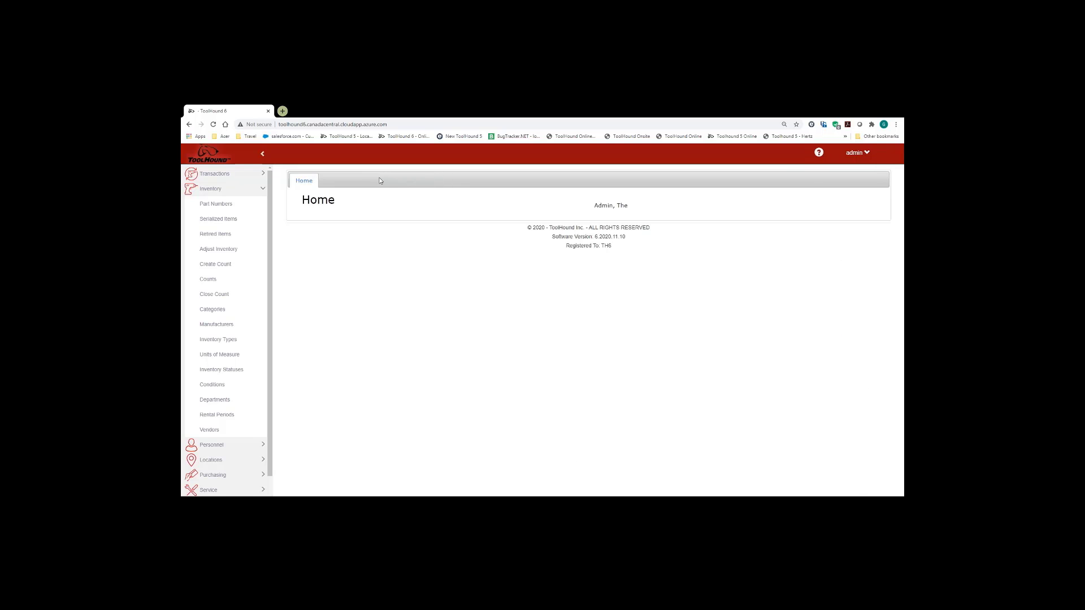
click(263, 190)
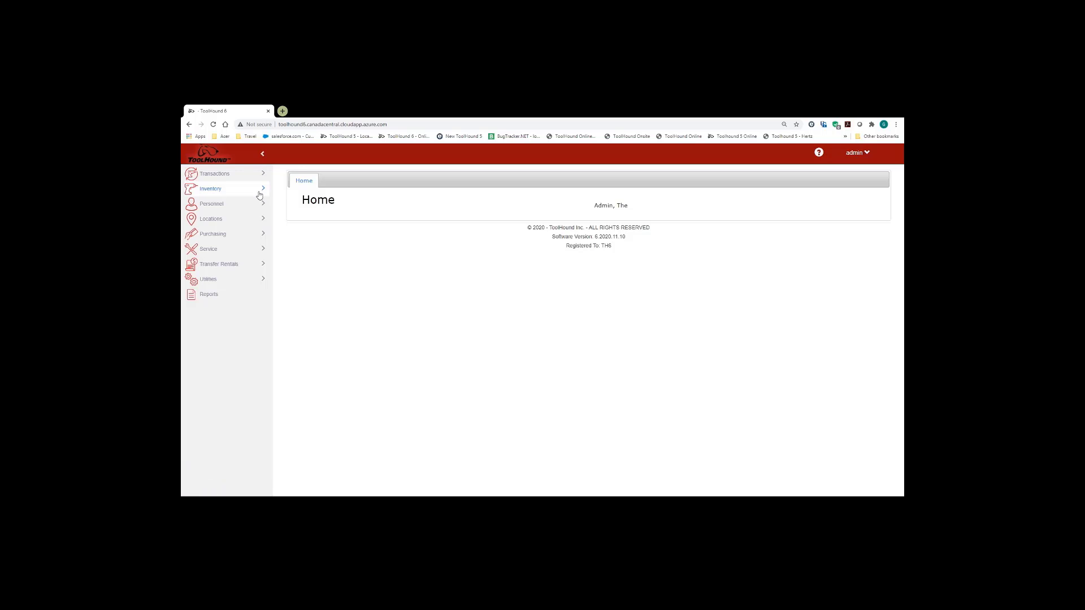
click(262, 235)
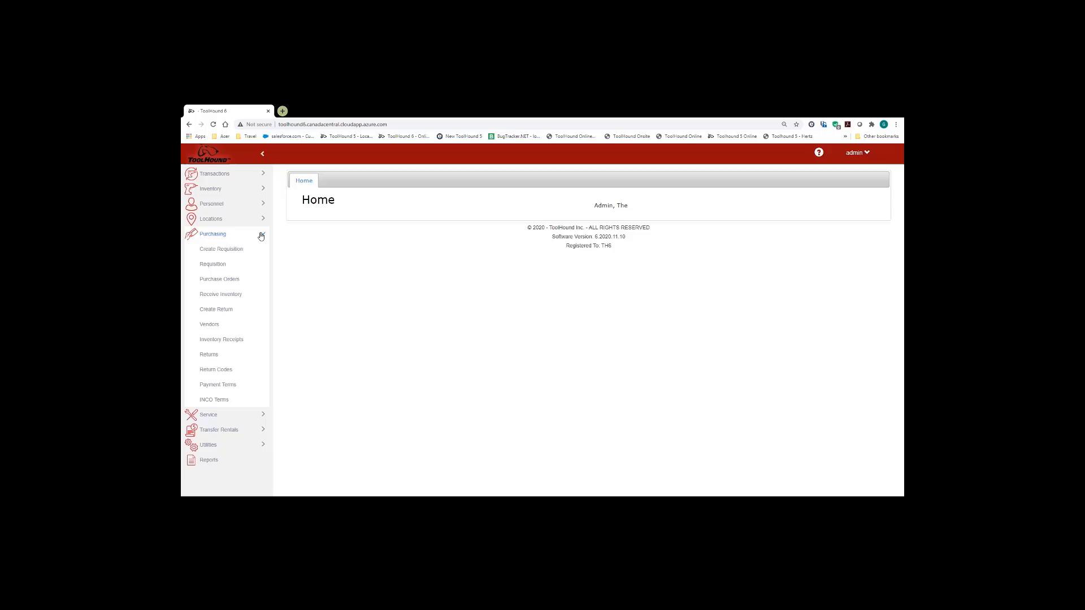
click(230, 278)
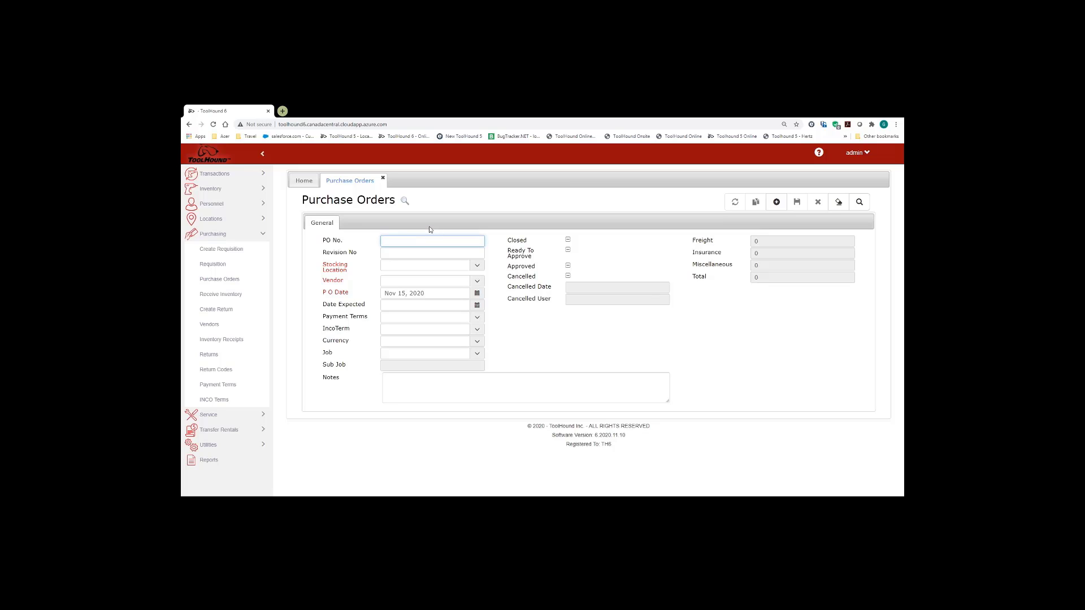
text(76)
click(860, 201)
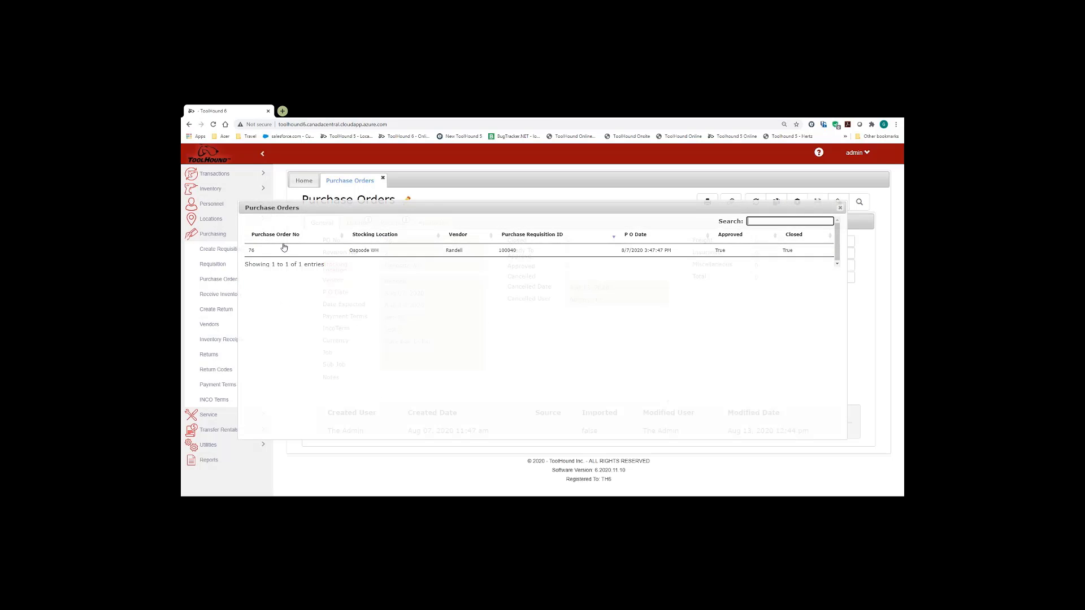
click(283, 247)
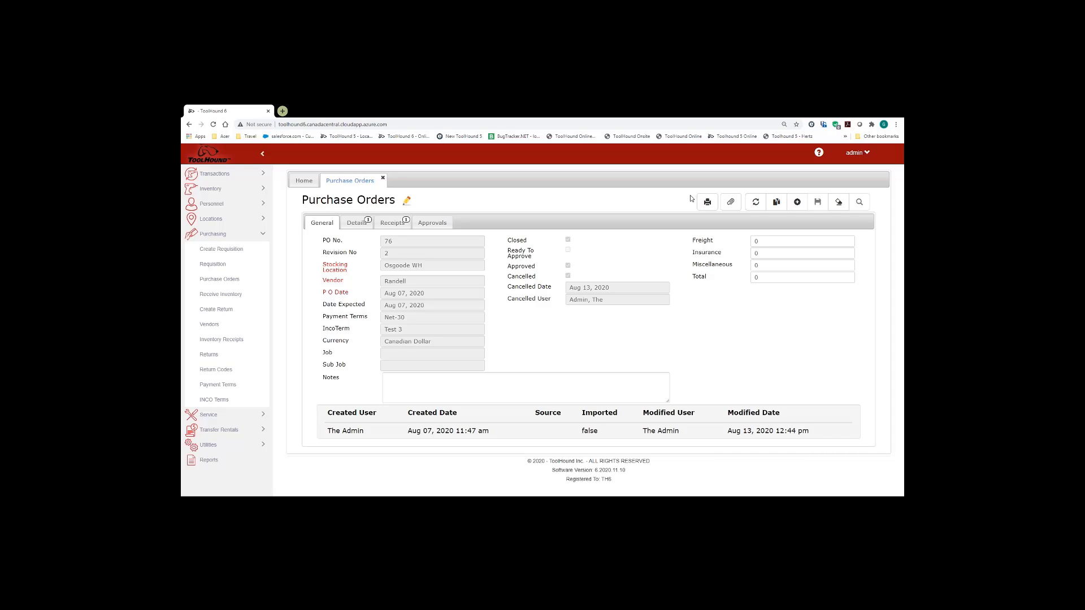
- Print-preview purchase order 76, then close the preview and form, confirming with Ok
click(708, 203)
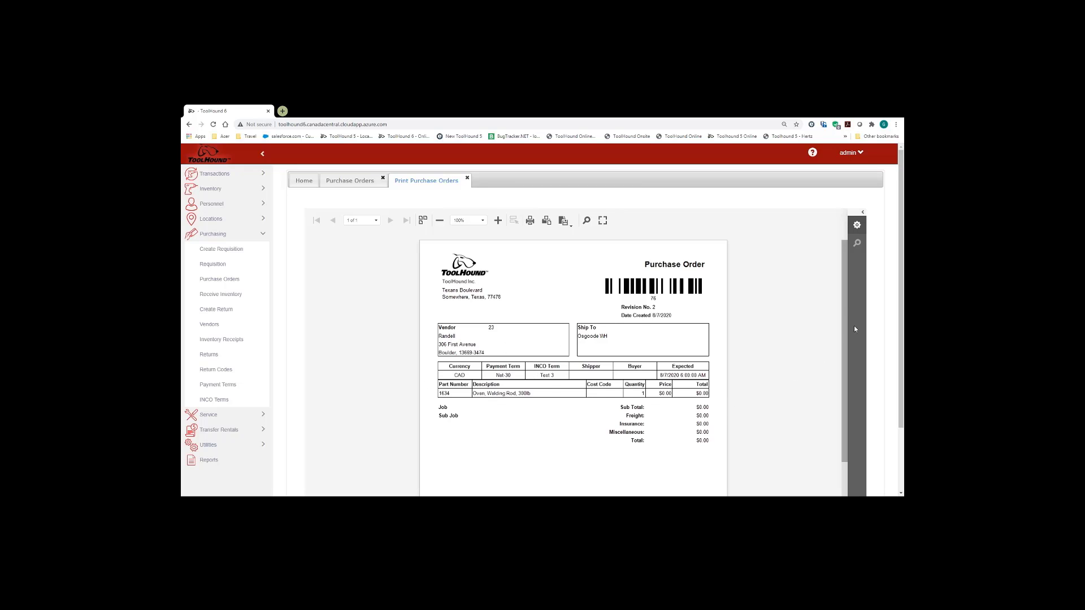
drag(843, 296, 846, 403)
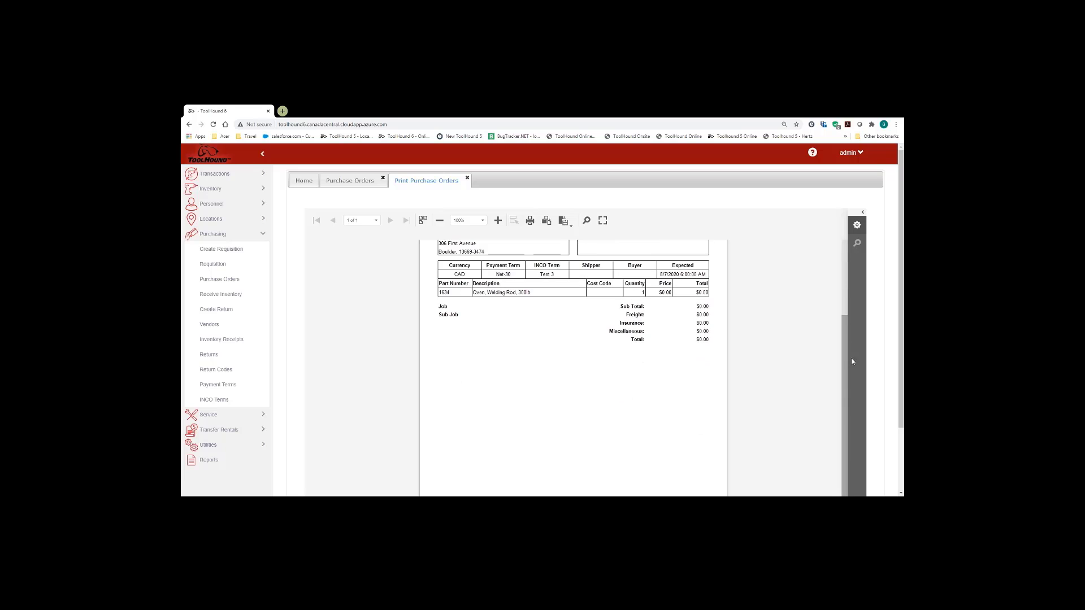
drag(852, 361, 852, 254)
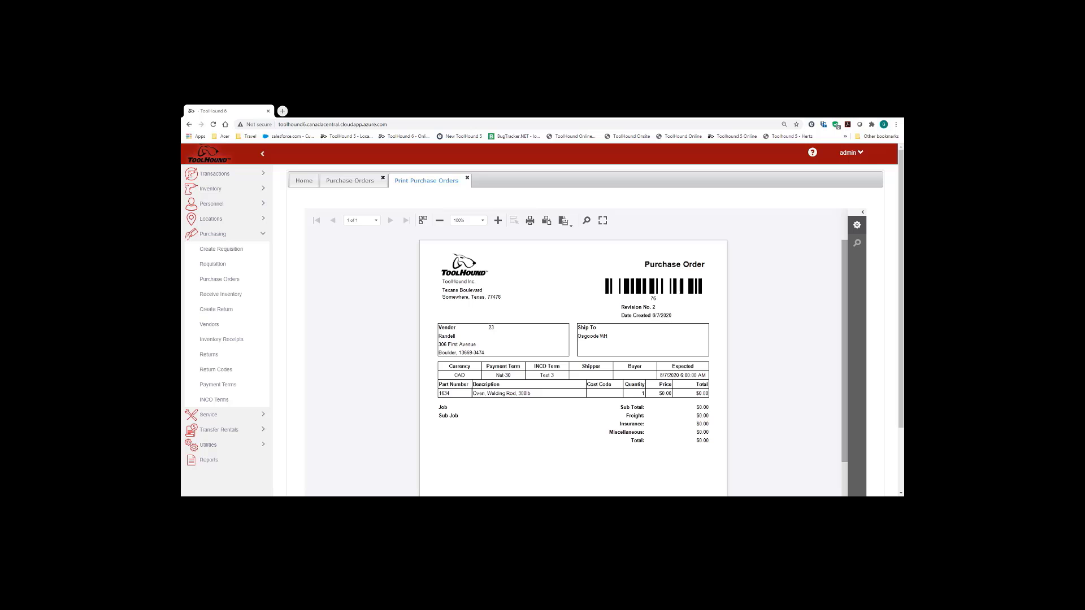
click(467, 178)
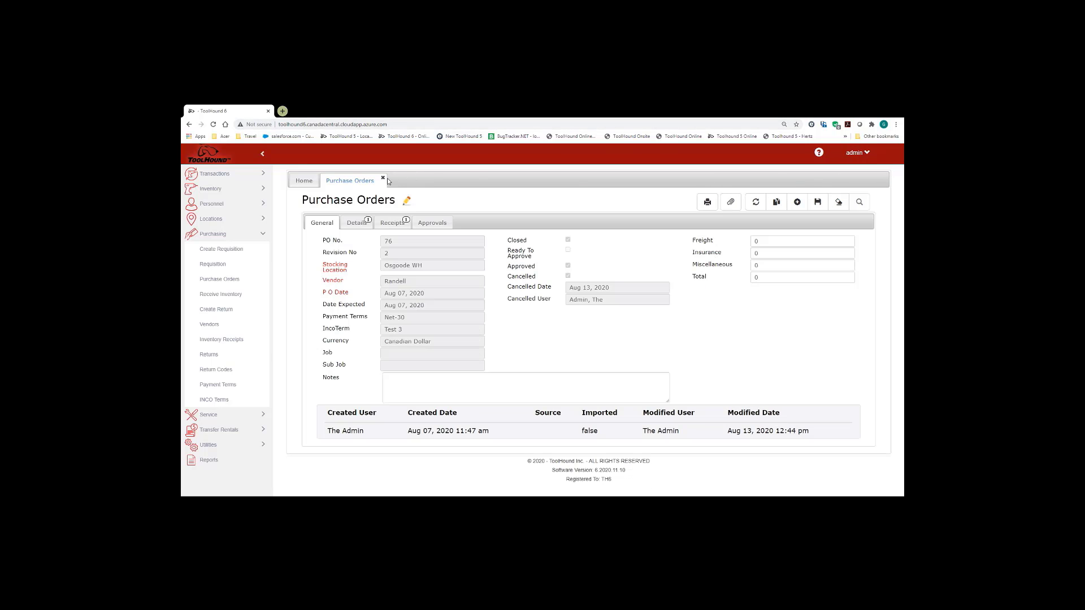
click(384, 178)
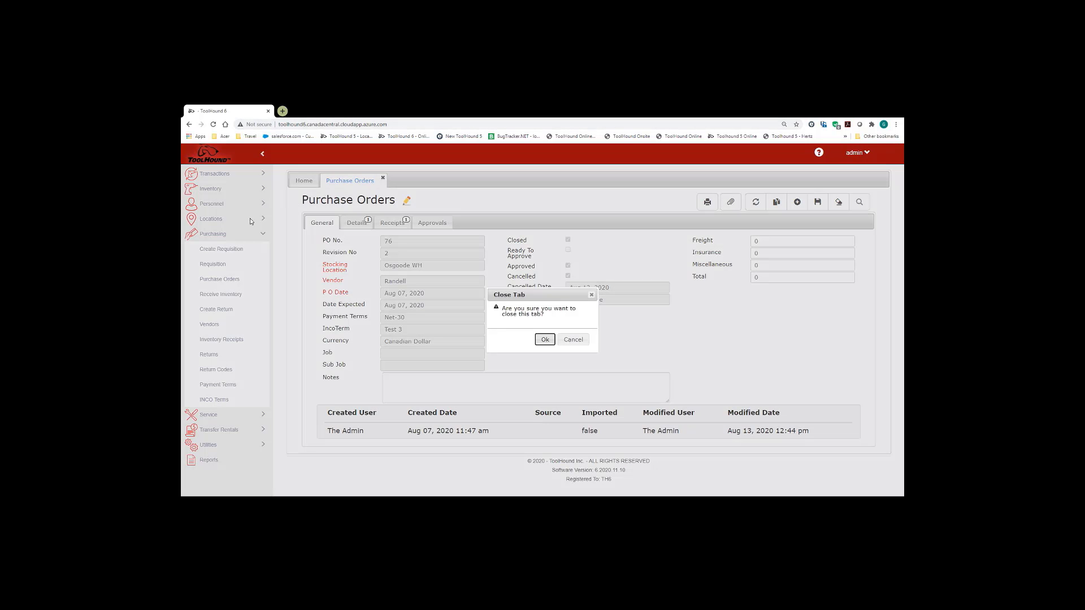
click(544, 341)
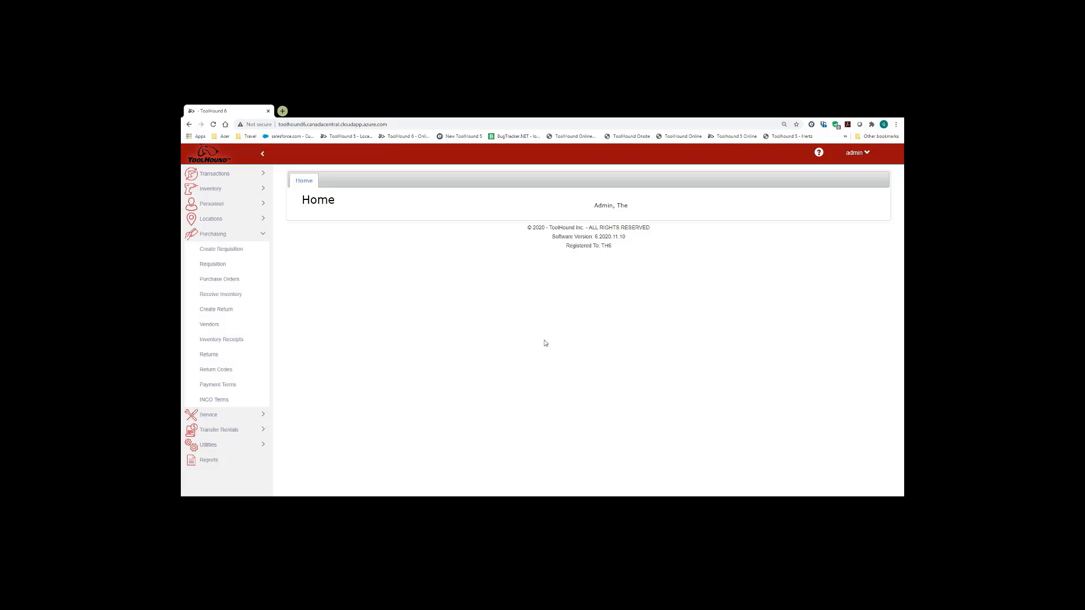
- Go to Reports and select the Issues report in the Transactions folder
click(260, 235)
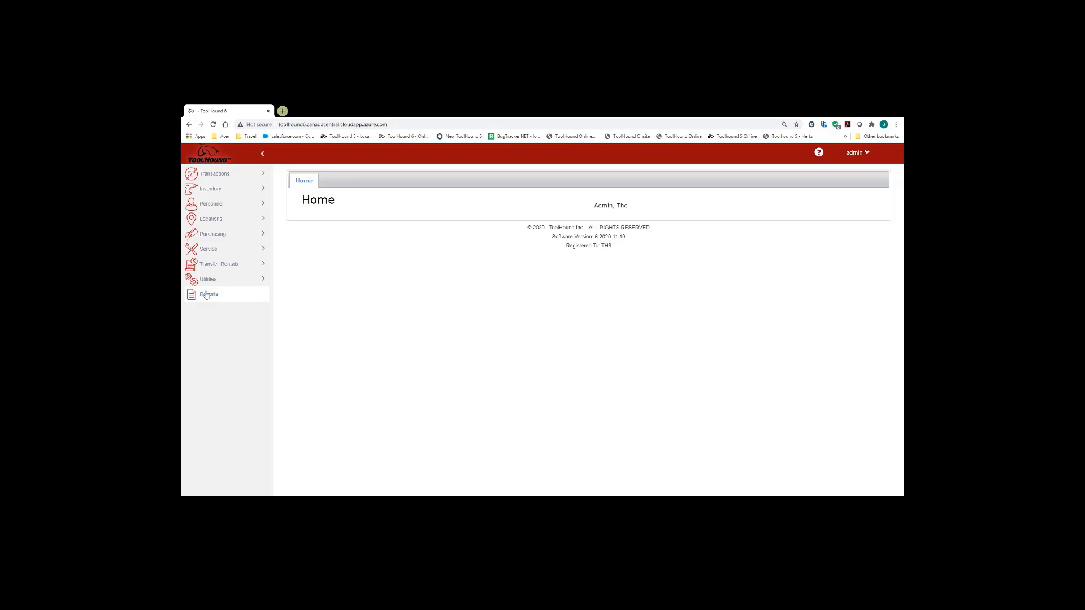
click(207, 295)
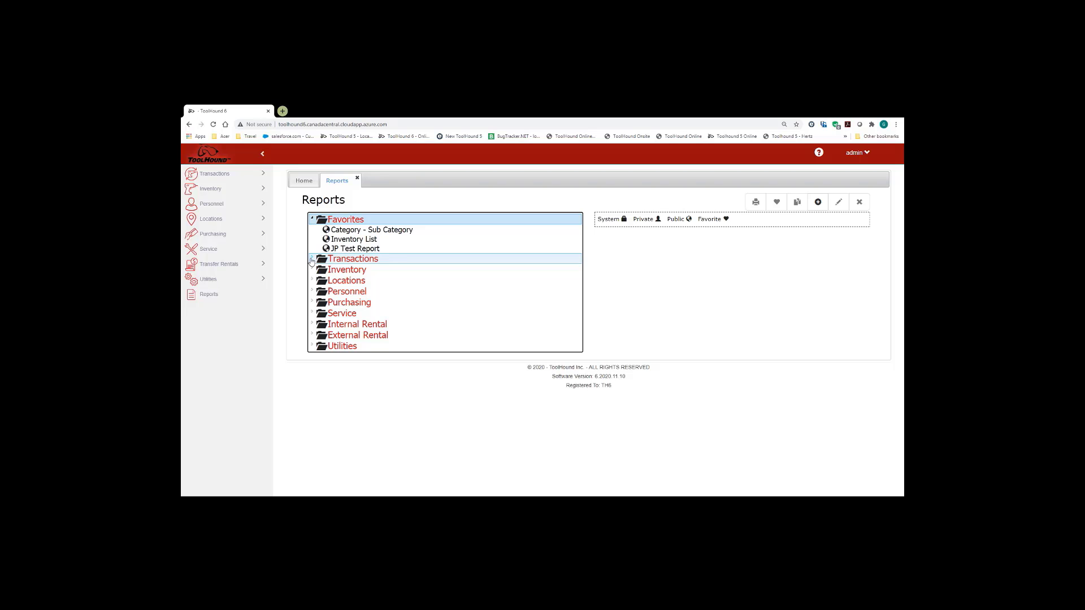
click(311, 260)
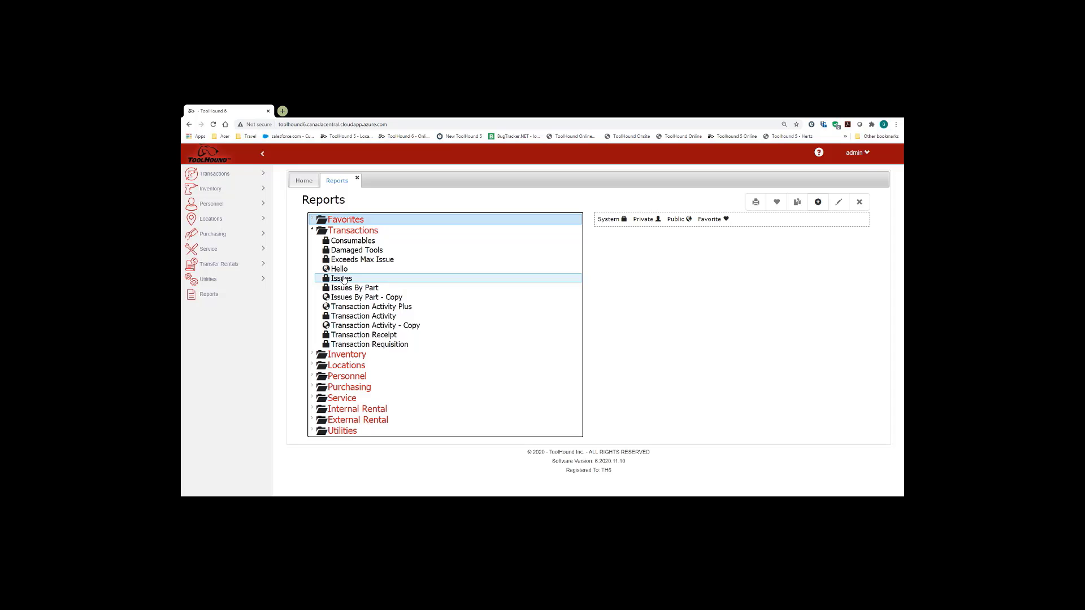
click(343, 279)
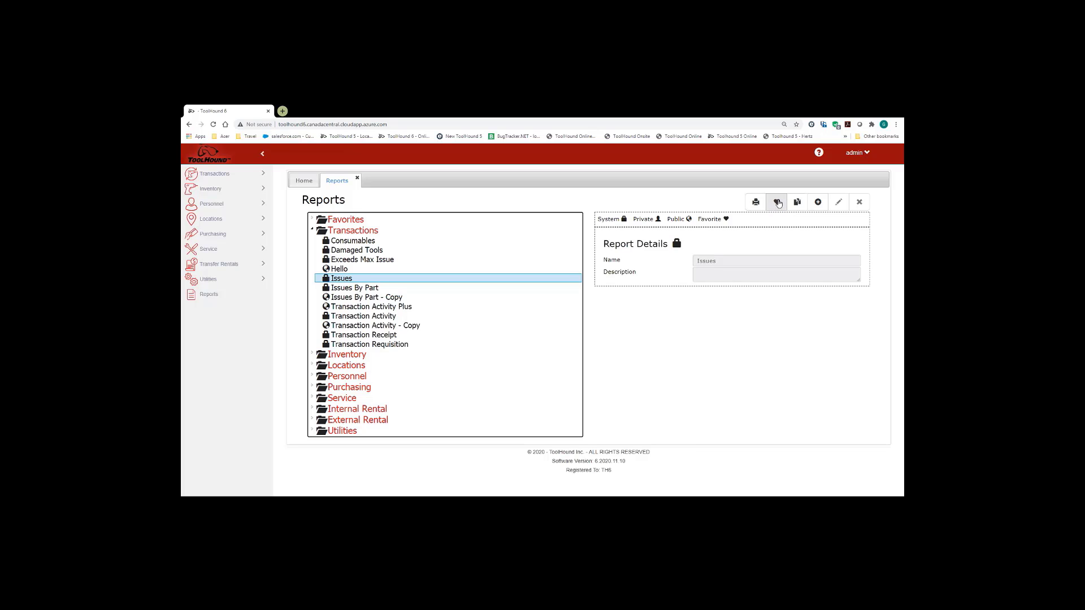
- Favourite the Issues report and check it is listed under Favorites
click(777, 202)
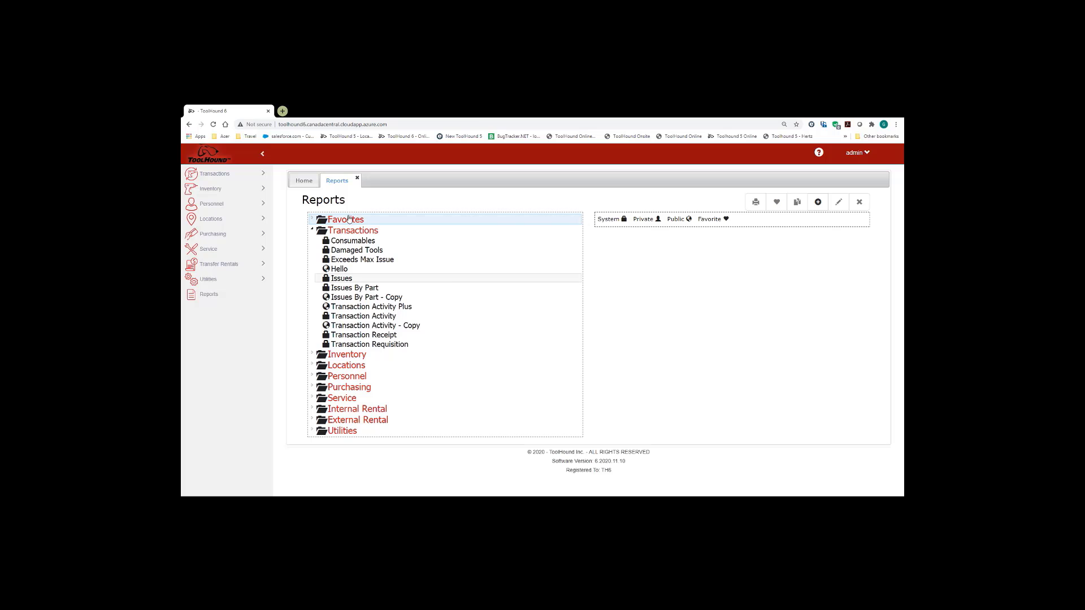
click(312, 219)
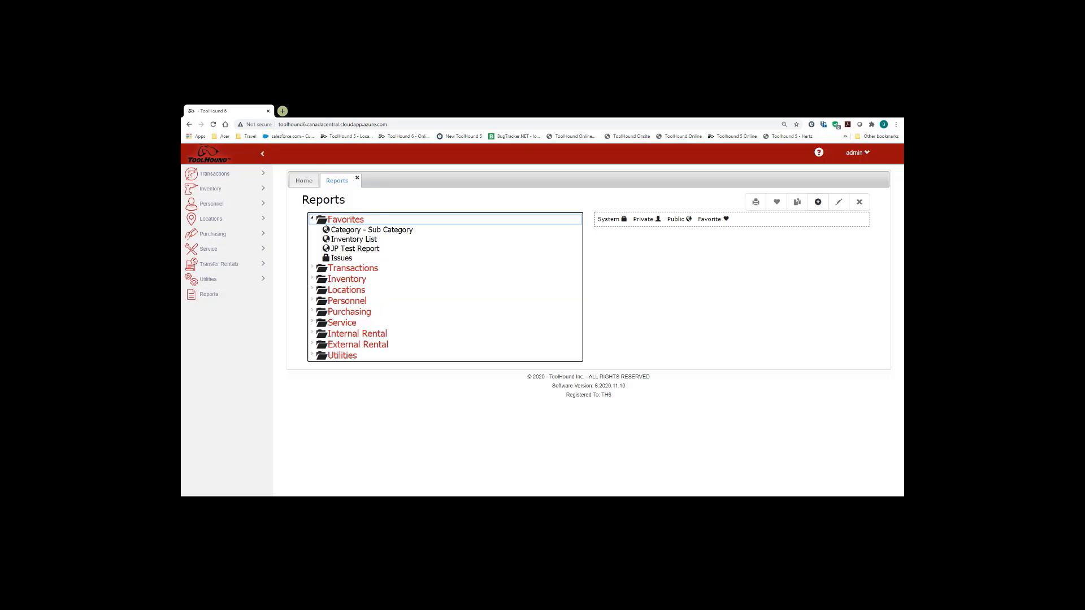
- Browse the Issues and Inventory List favourites, then select Issues under Transactions
click(342, 257)
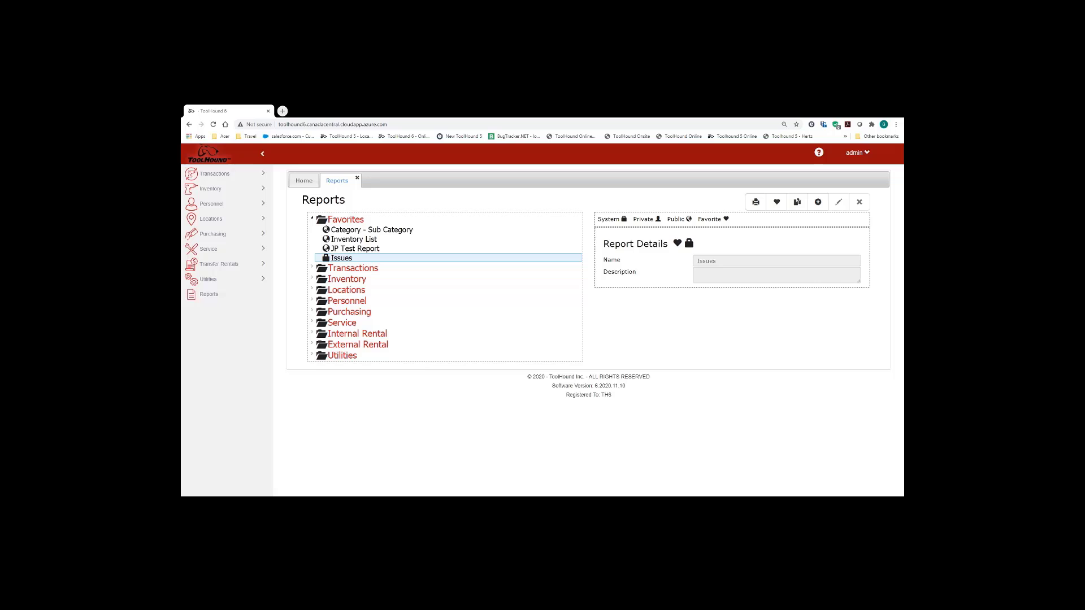
click(341, 258)
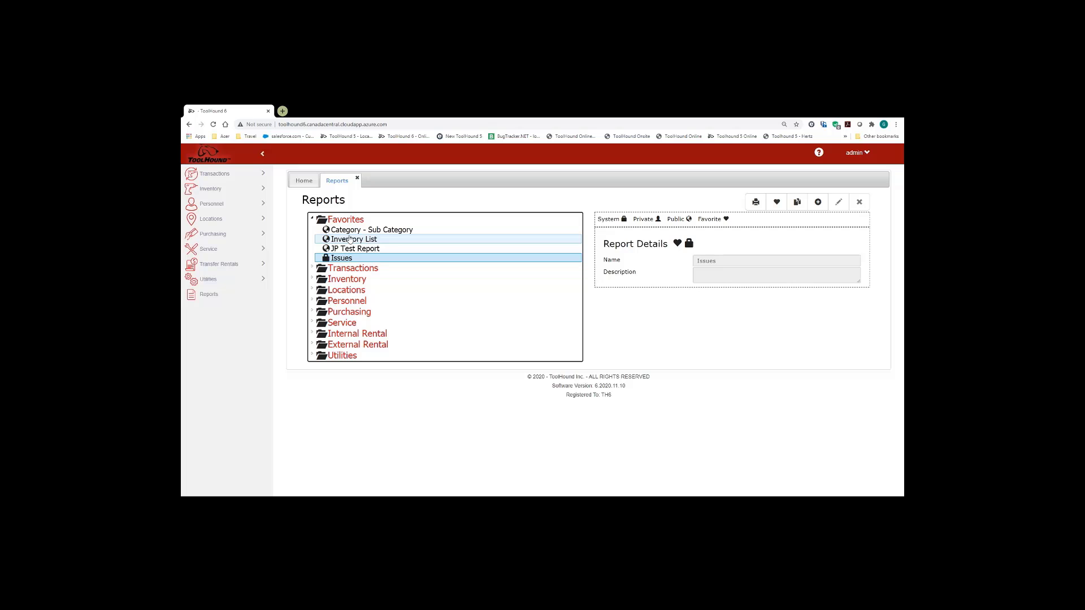
click(349, 240)
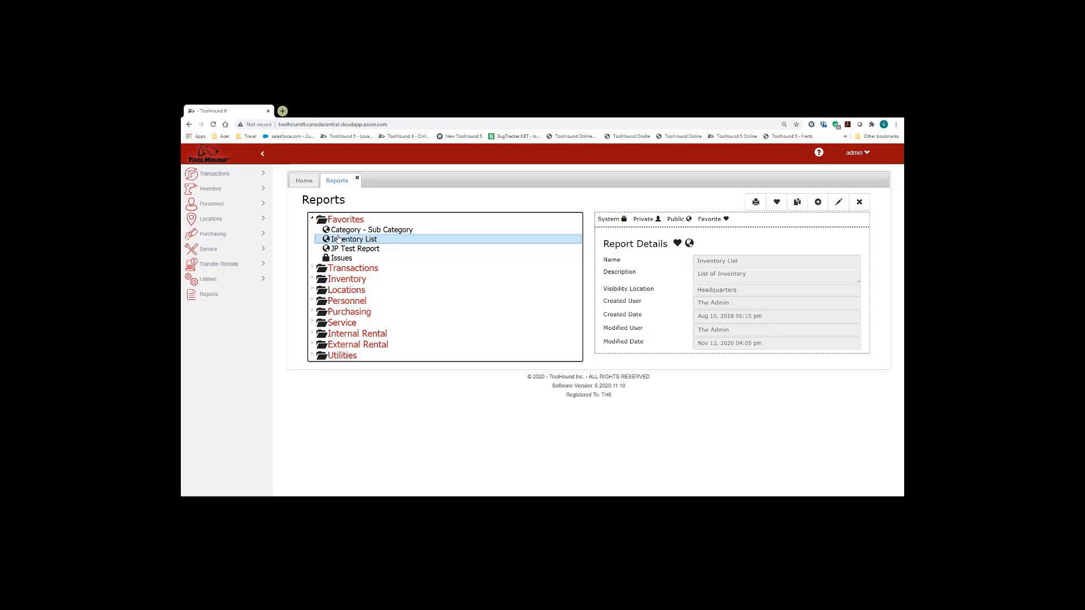
click(314, 270)
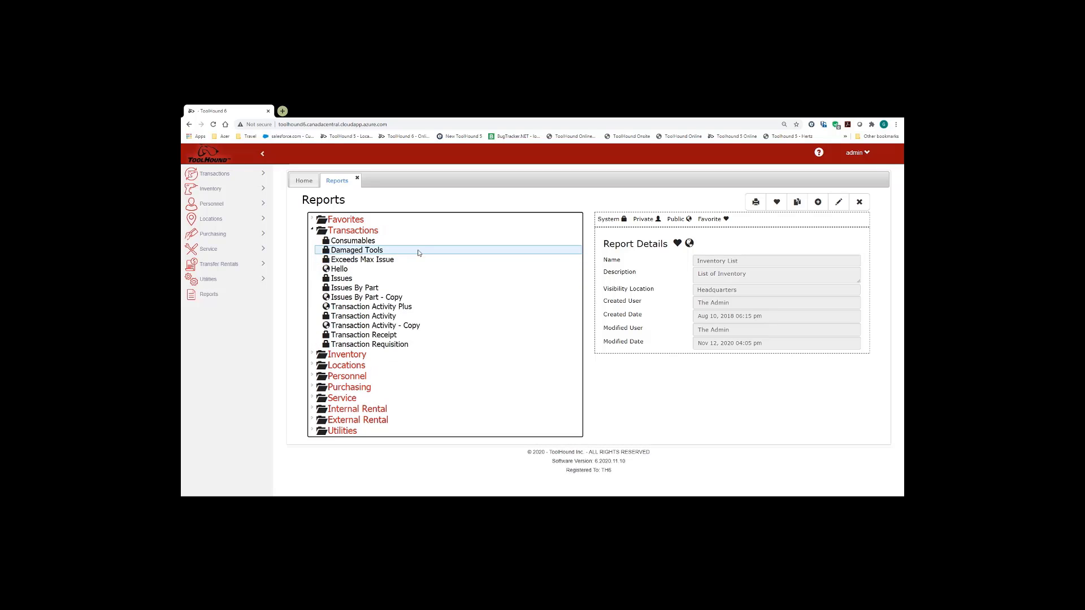
click(351, 279)
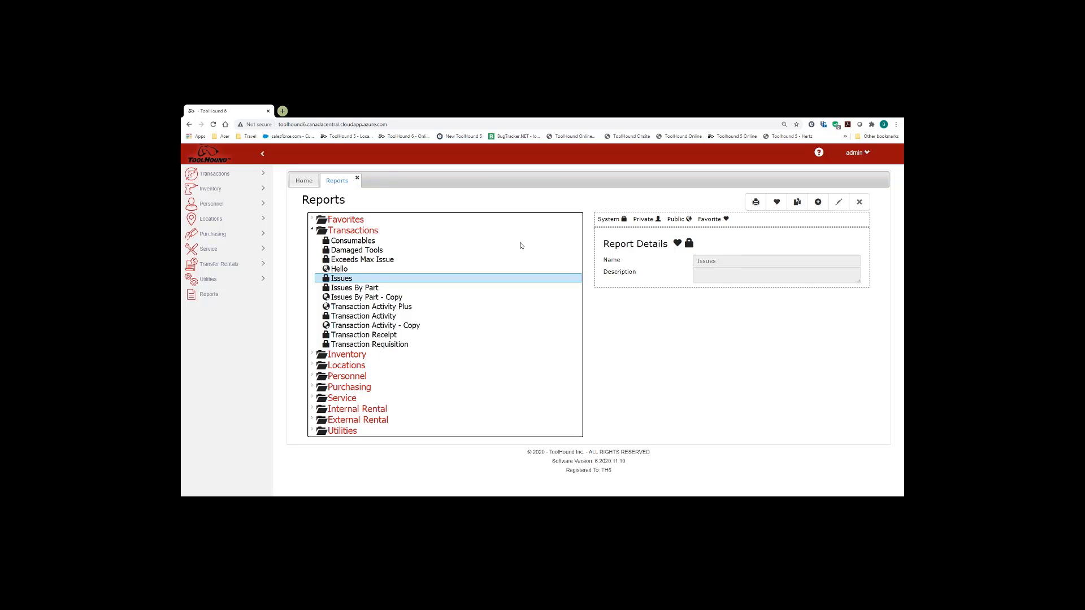
- Open the Issues Report Filters, viewing the Advanced Filter and Email tabs before returning to Filter
click(753, 203)
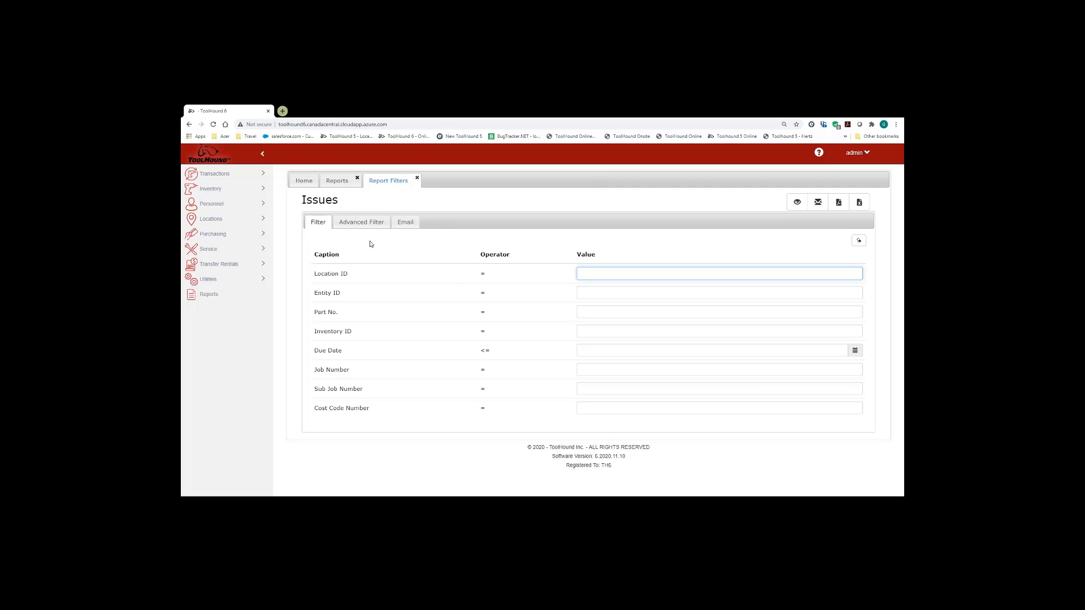
click(354, 225)
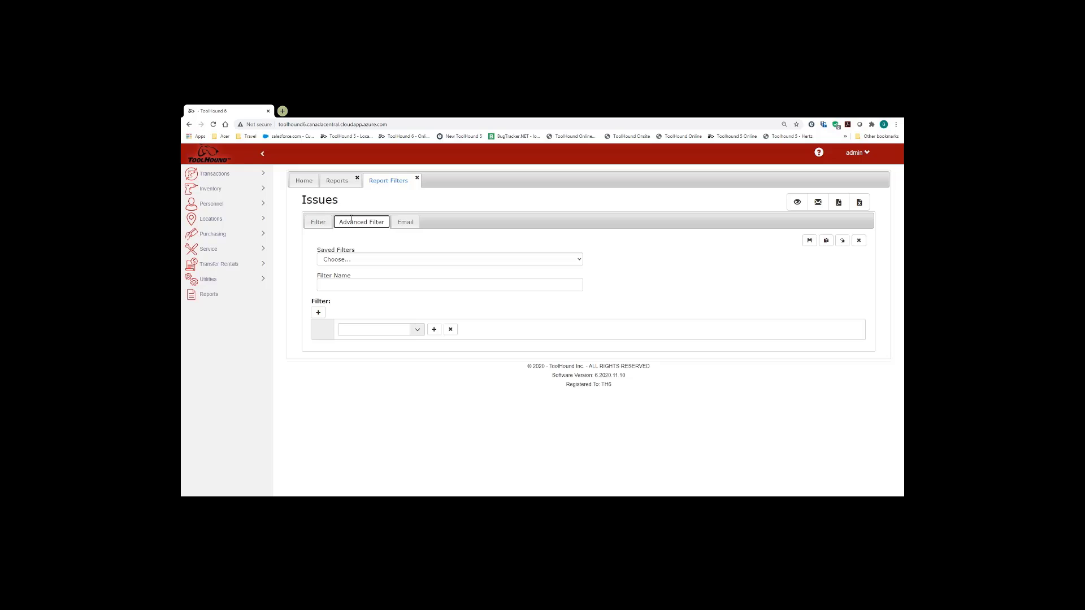
click(405, 224)
click(317, 223)
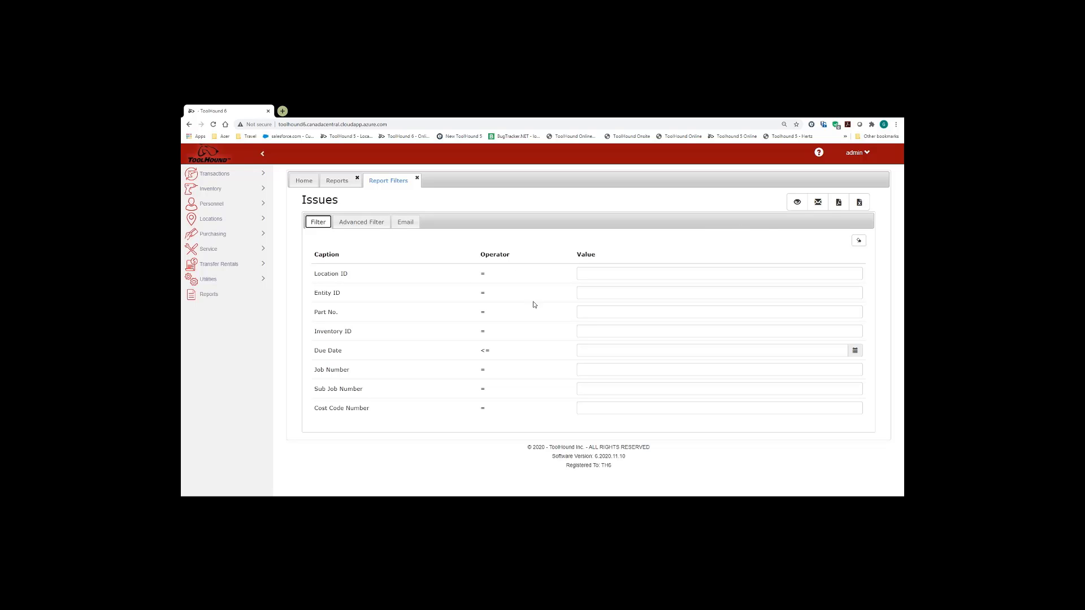
- Preview the Issues report and page through it to the last of 11 pages
click(796, 201)
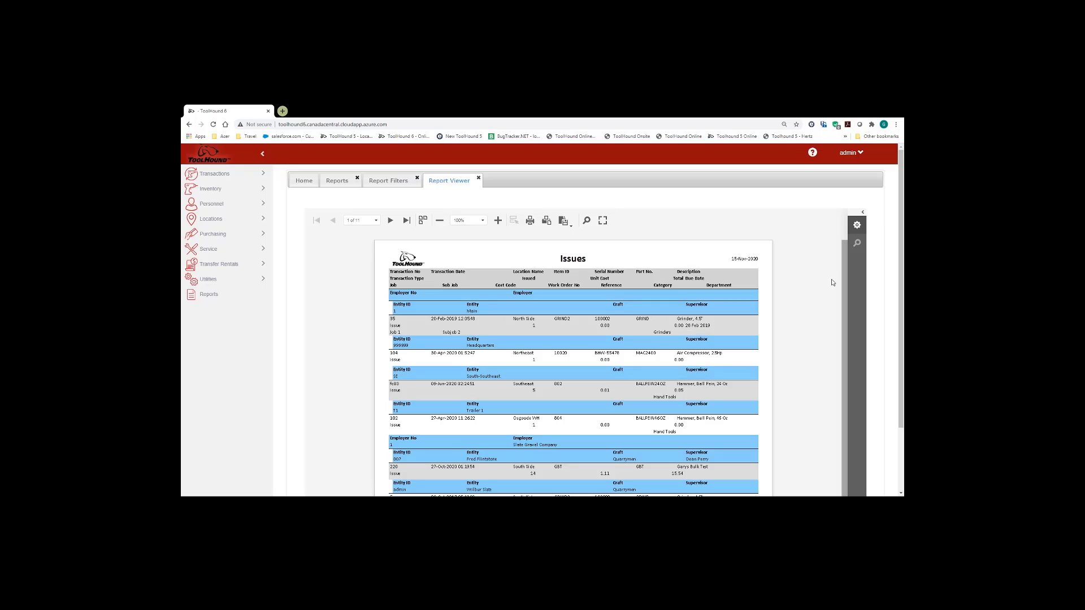
click(390, 221)
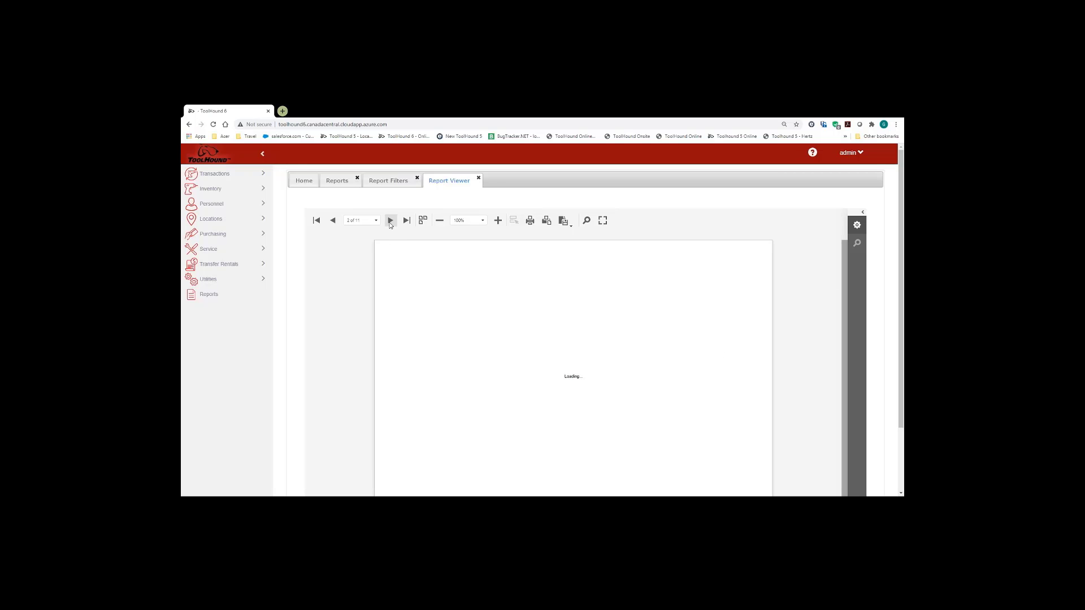
click(390, 221)
click(317, 221)
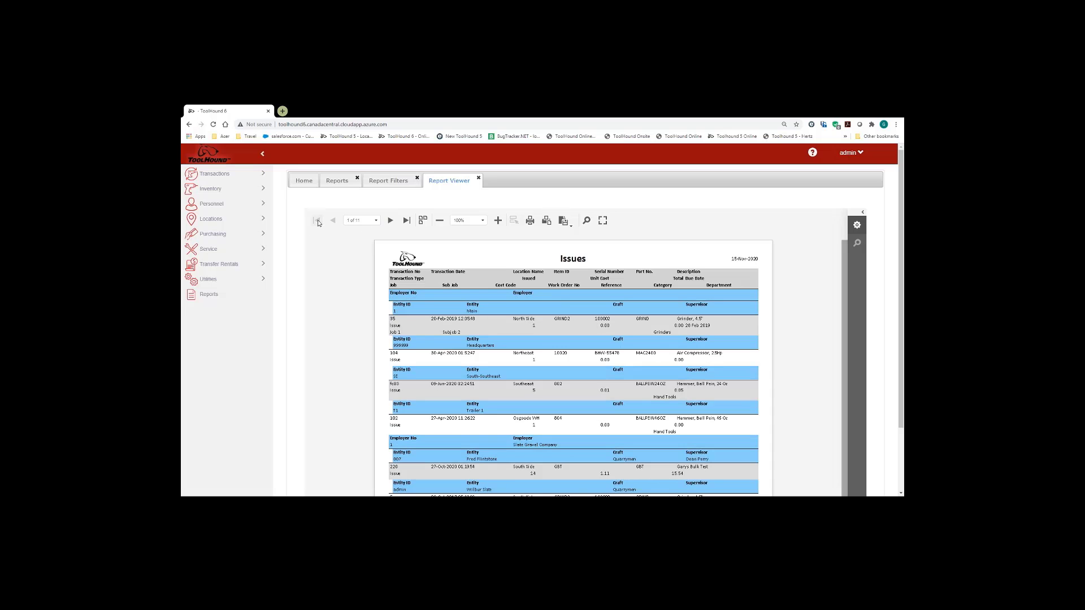
click(407, 221)
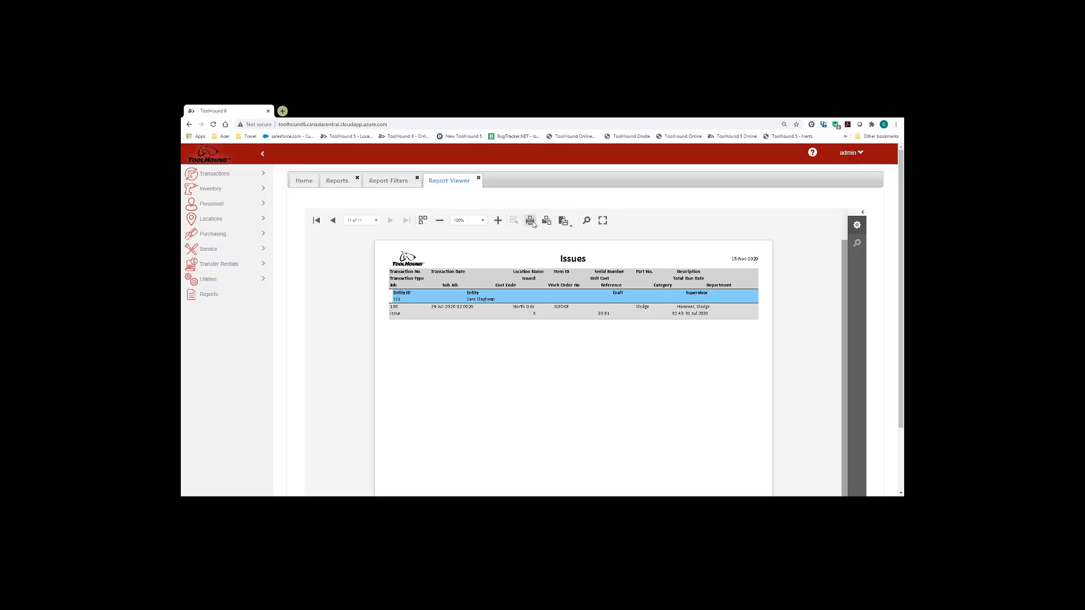
- Close the preview and enter 1002 as the Entity ID filter
click(479, 178)
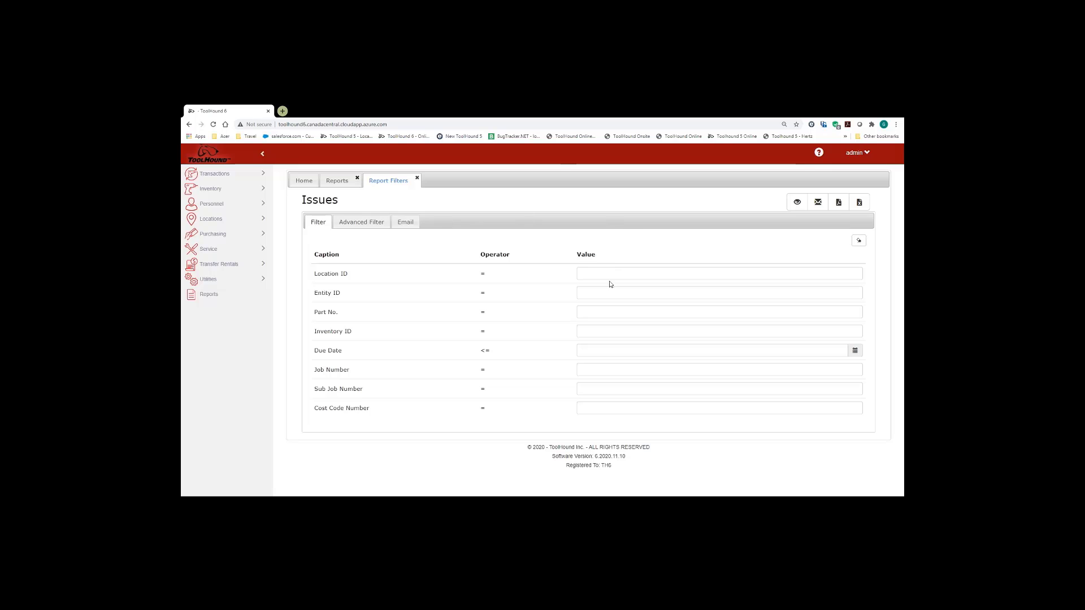
click(588, 294)
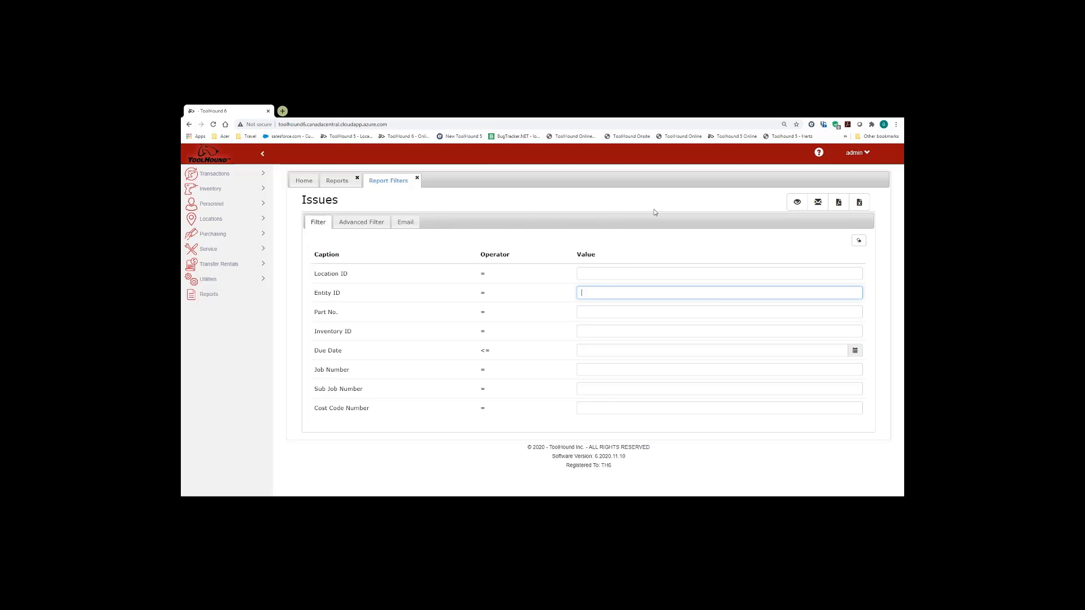
text(1002)
click(796, 203)
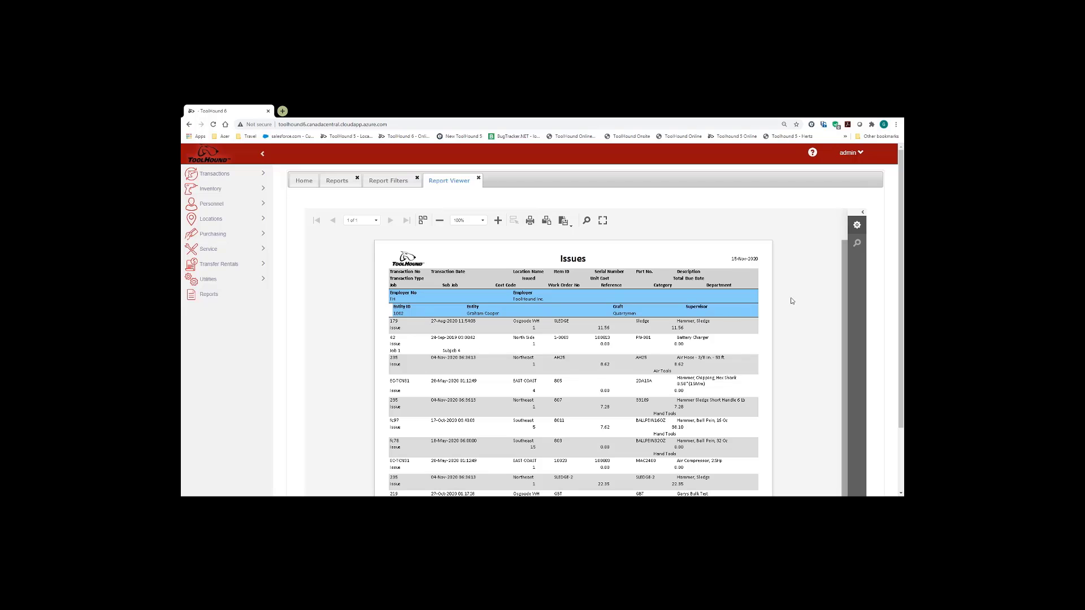
scroll(789, 303, down, 1)
scroll(786, 299, up, 1)
click(480, 179)
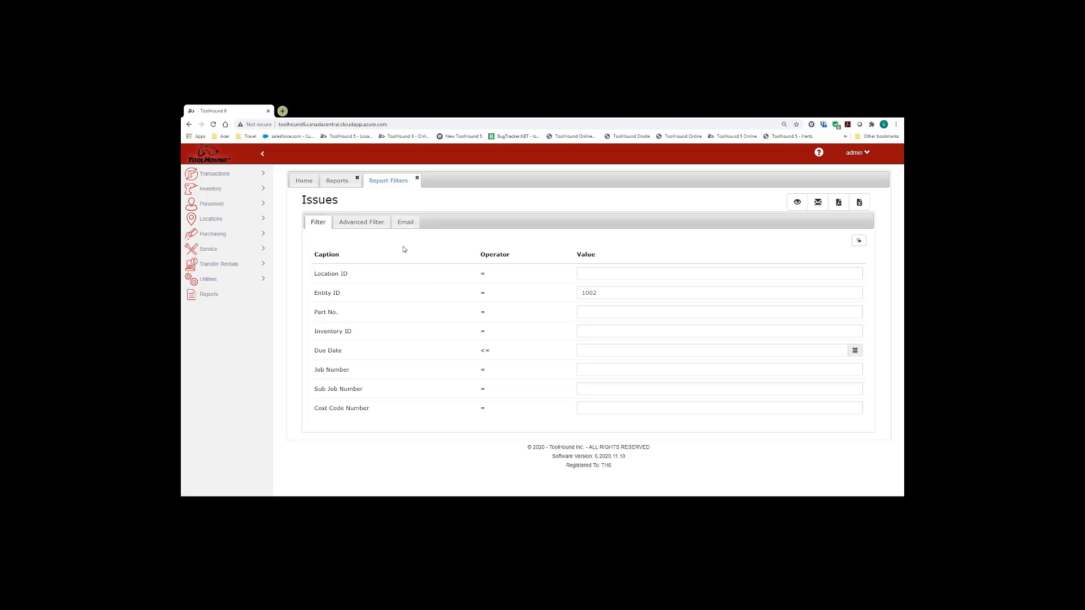
- Set the attachment type to PDF, add the recipient's e-mail address, and email the report
click(406, 222)
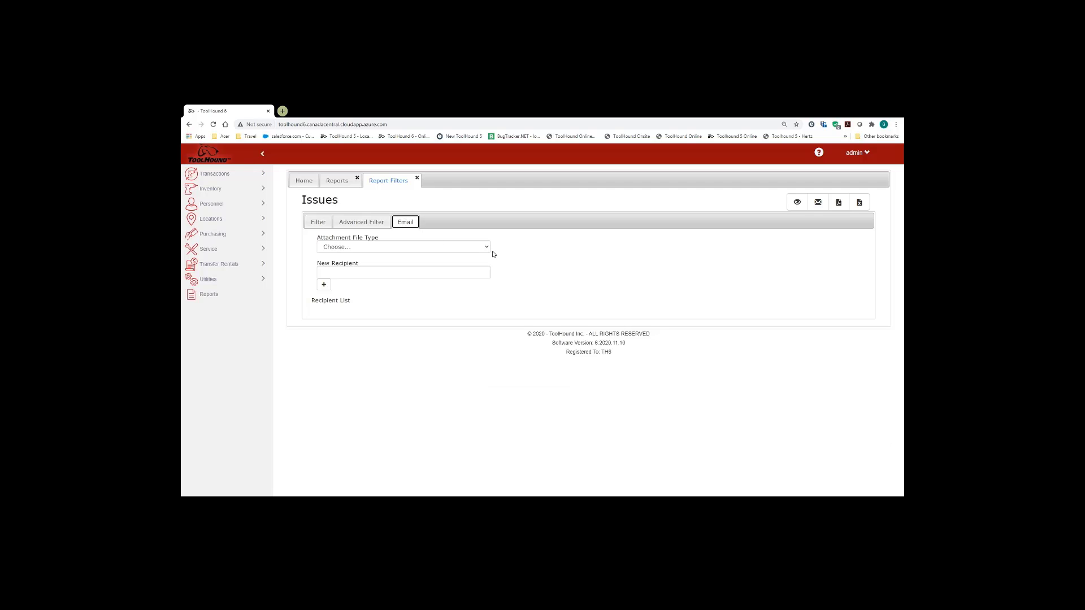
click(486, 249)
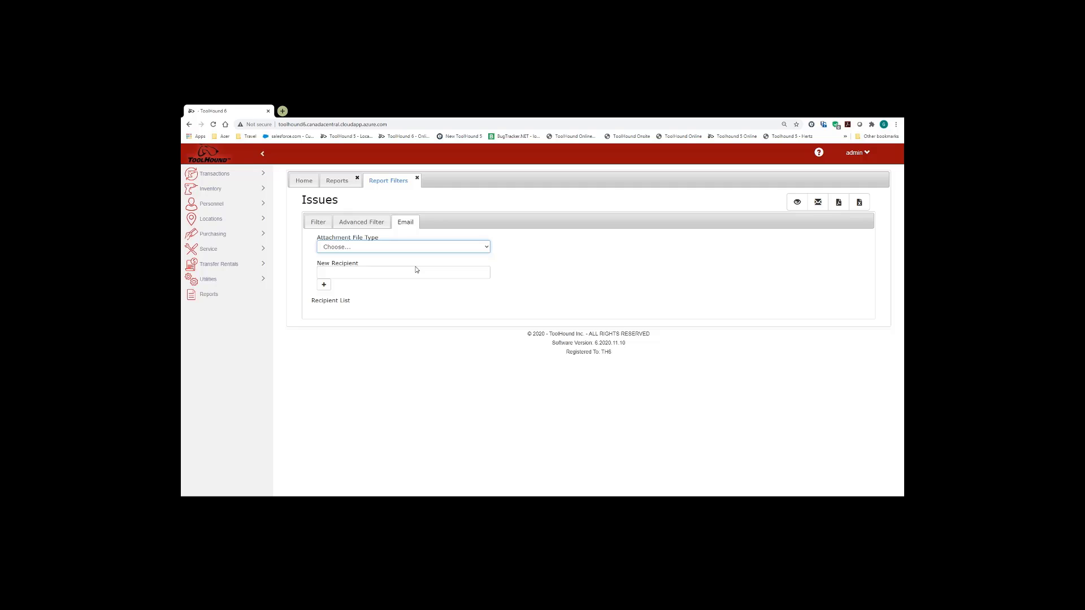
key(Down)
click(372, 272)
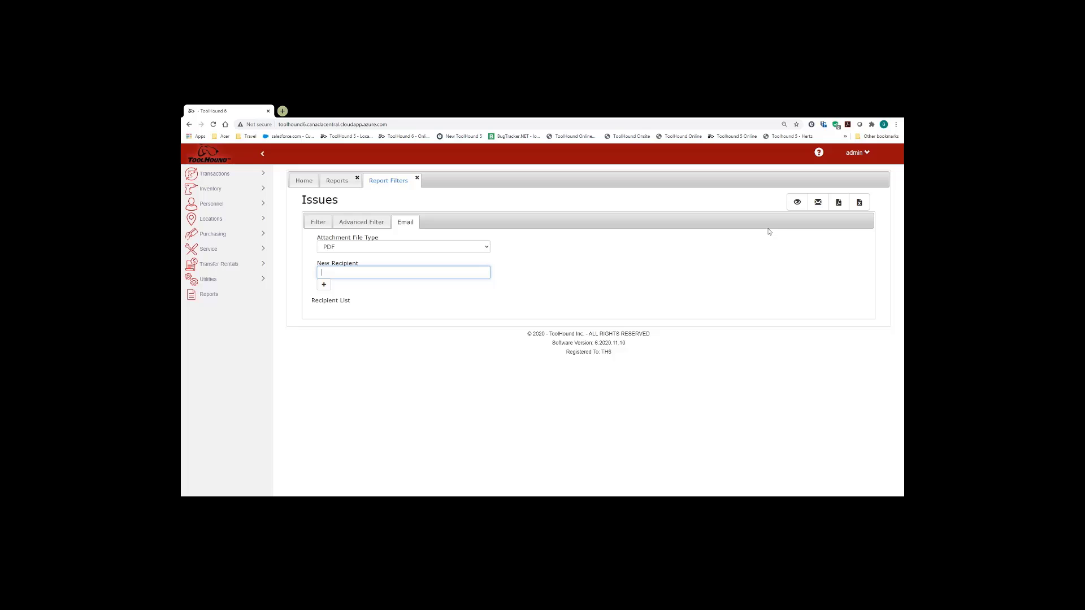
key(Tab)
key(Return)
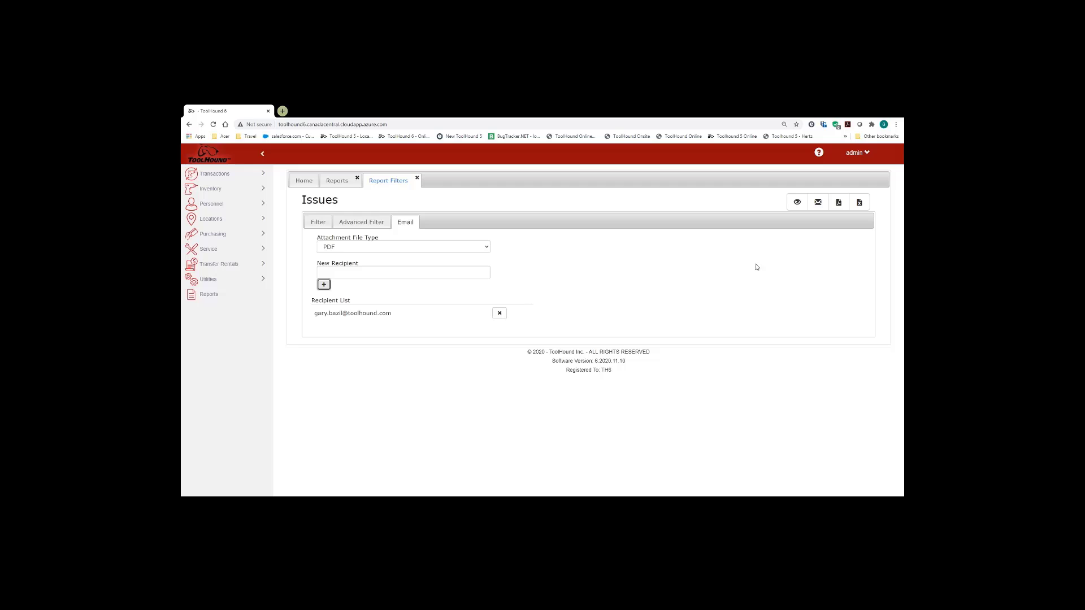
click(818, 205)
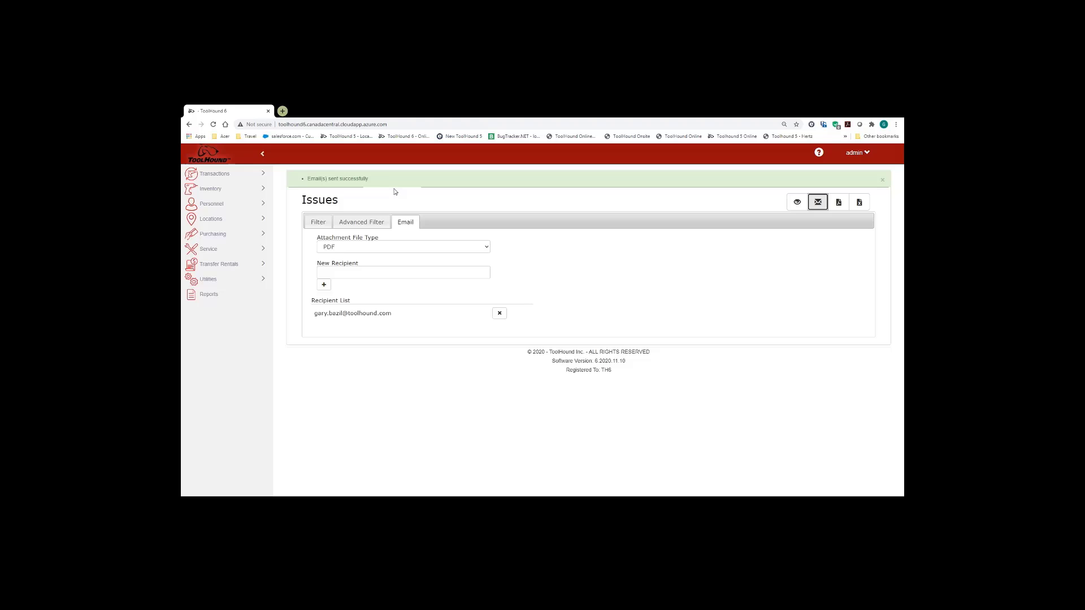
click(883, 181)
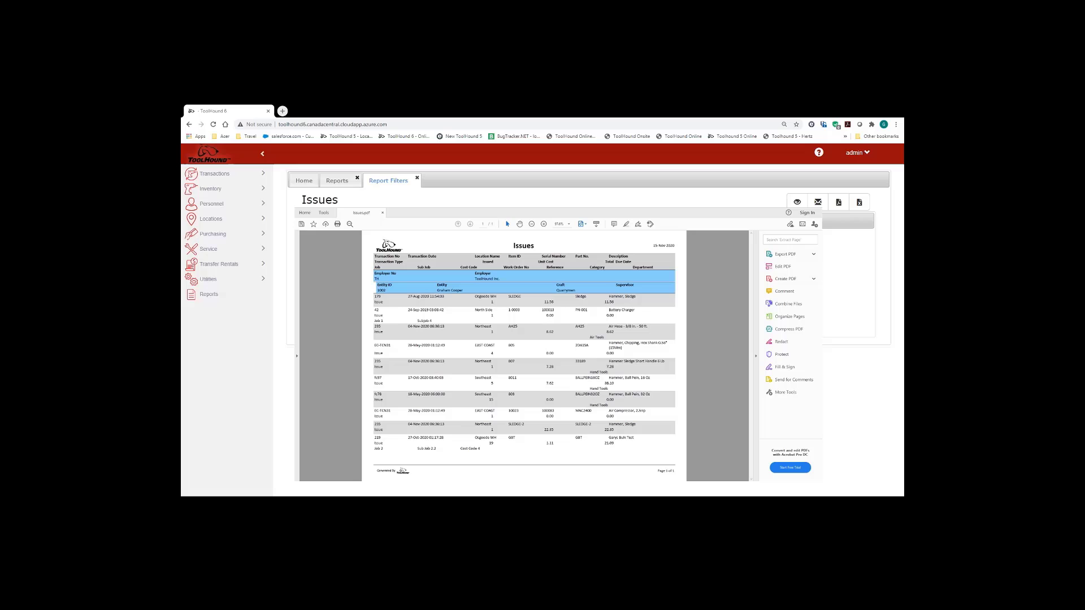
key(Escape)
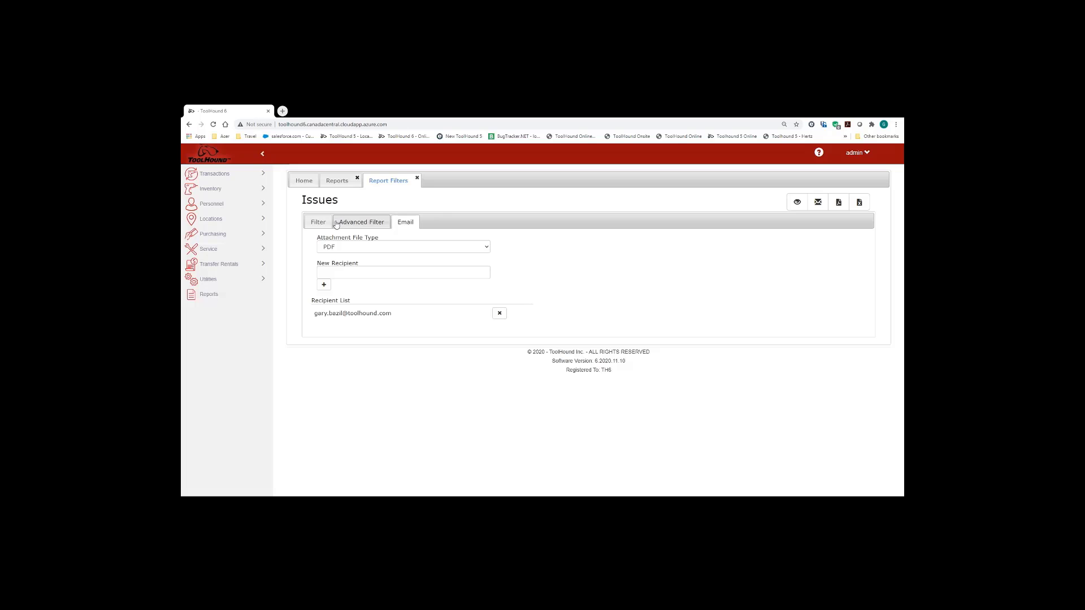
- Close the Issues Report Filters page, confirming with OK
click(317, 222)
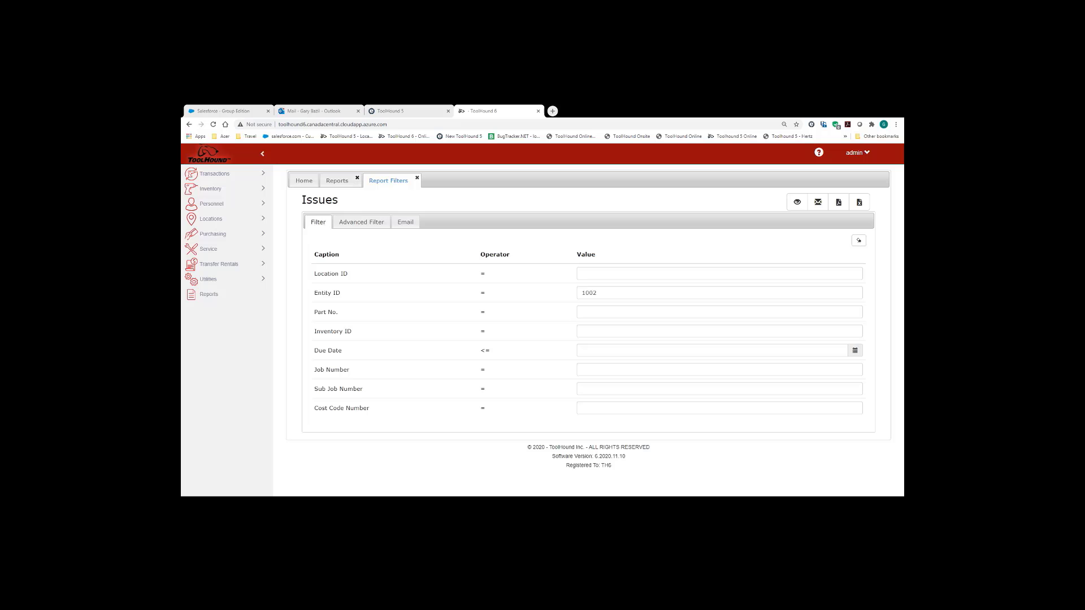
click(417, 179)
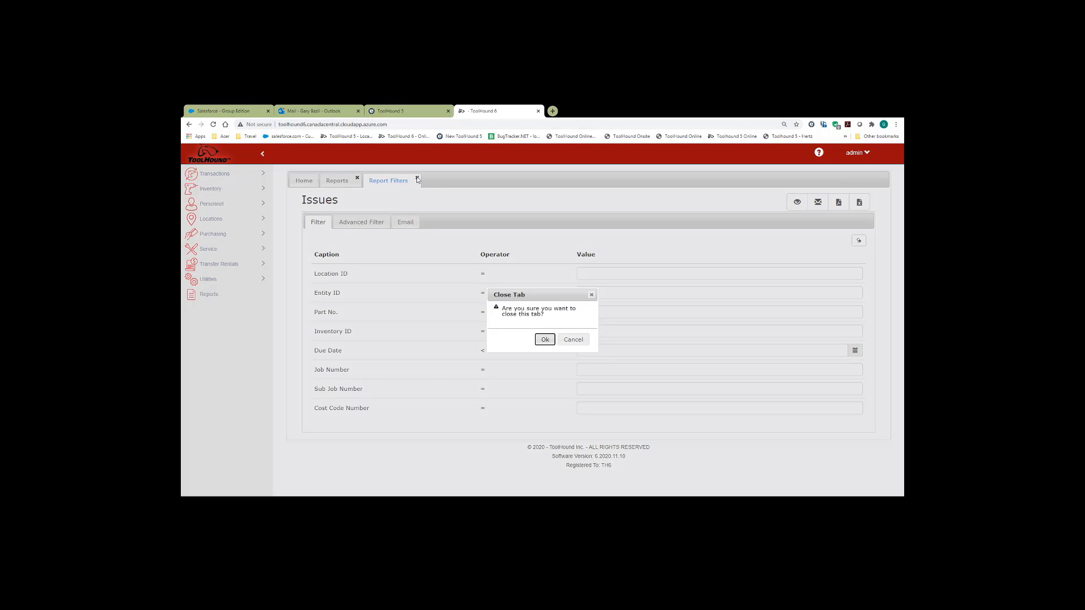
click(545, 339)
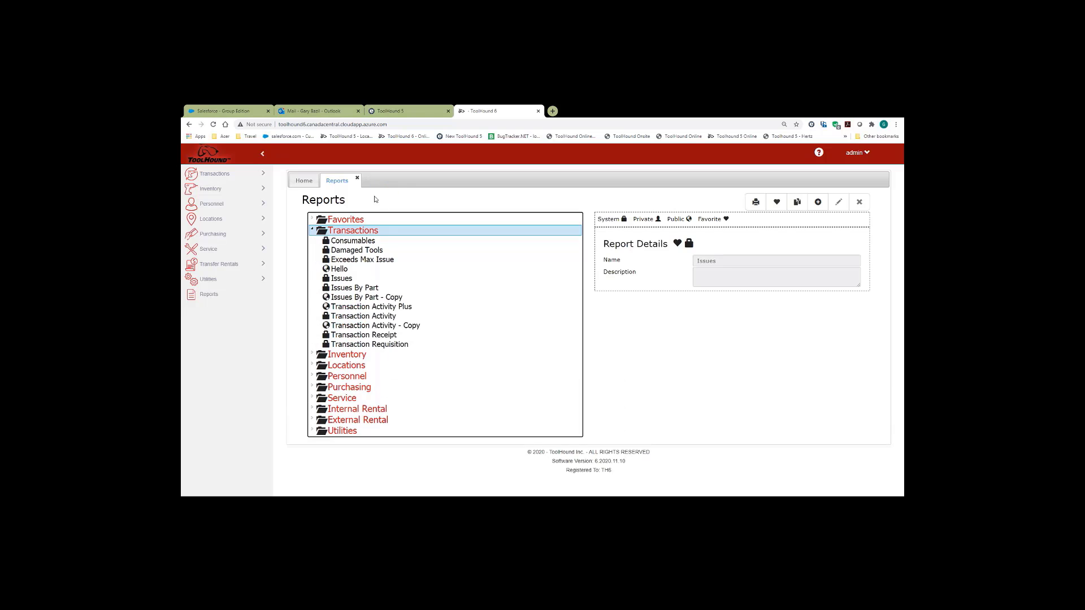
- Collapse Transactions, expand the Inventory folder and select the Inventory - Copy report
click(312, 229)
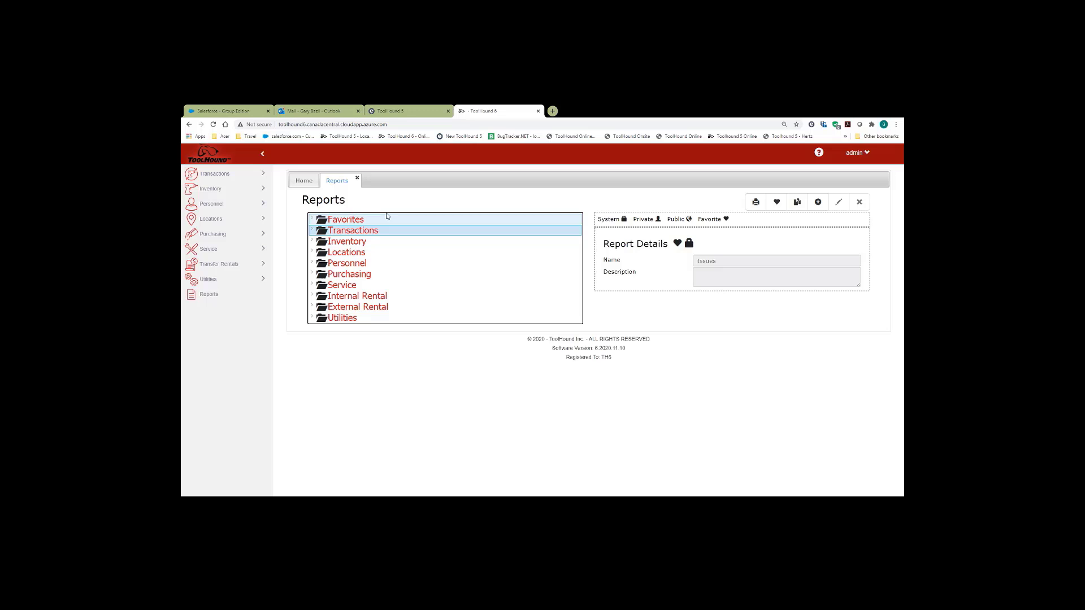
click(313, 241)
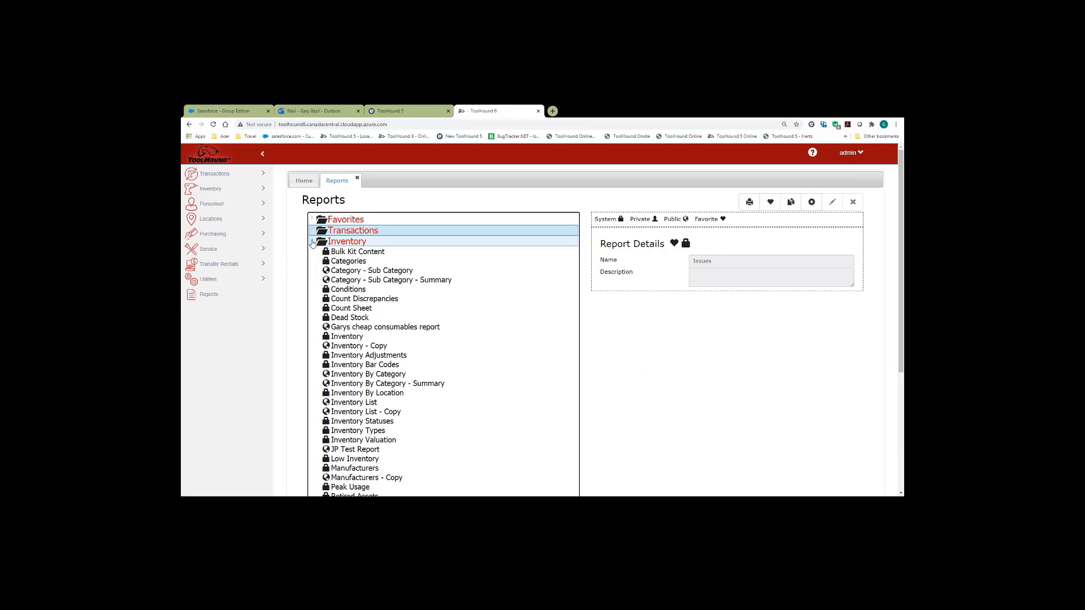
click(369, 337)
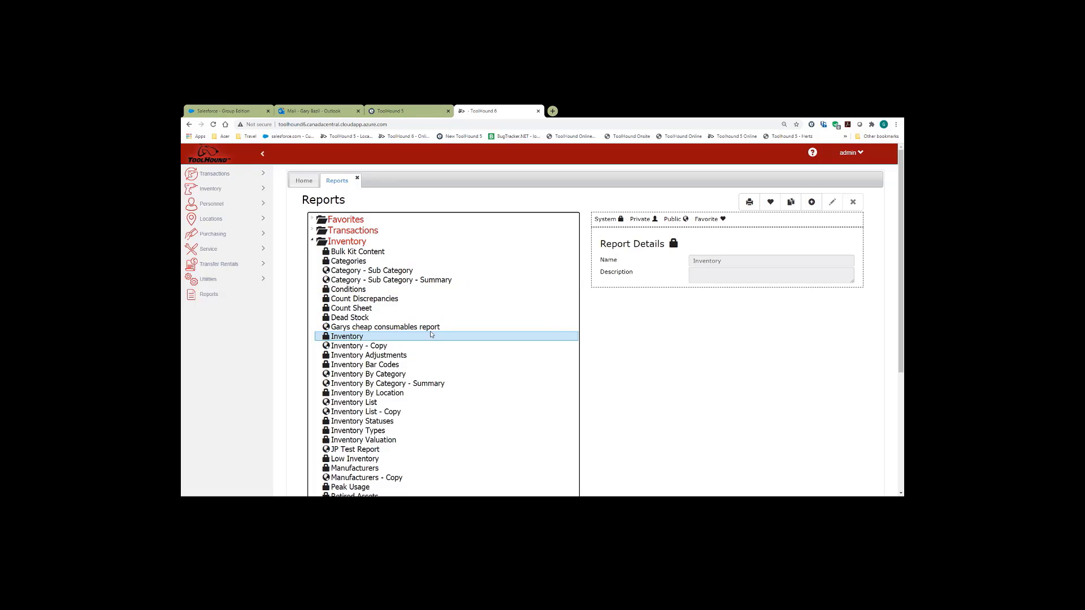
click(350, 347)
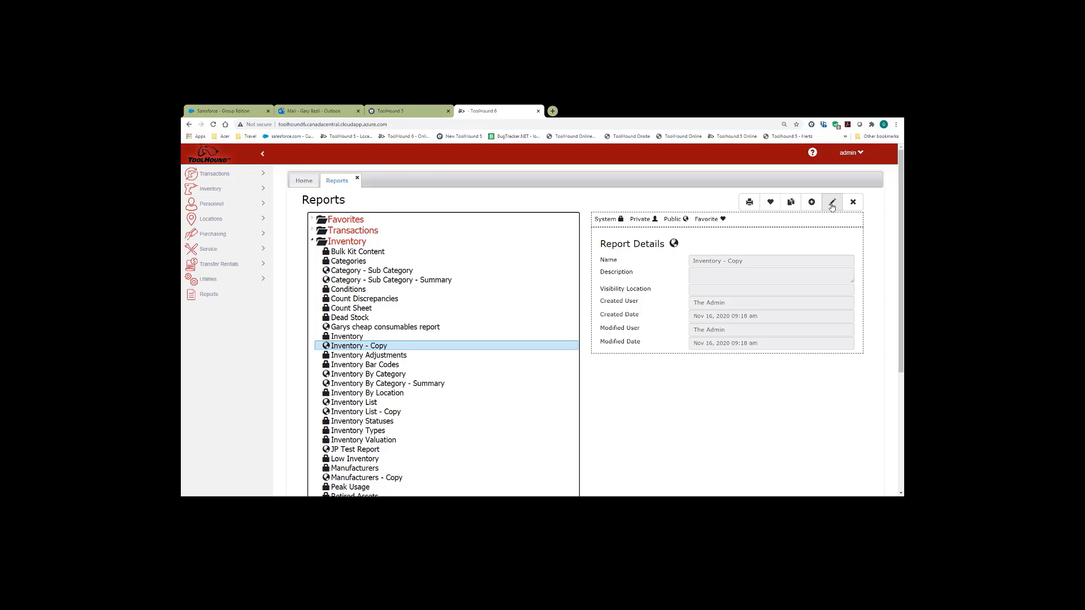
- Rename the copied report to 'Inventory - Garys Copy'
click(832, 203)
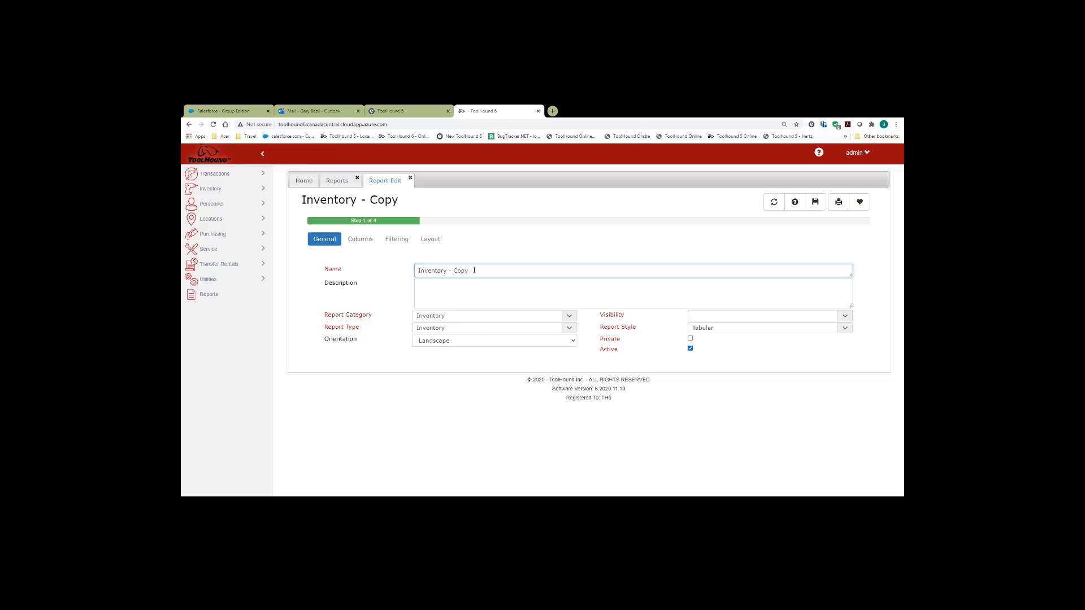
key(BackSpace)
key(BackSpace)
key(BackSpace)
key(BackSpace)
text(Garys Copy)
click(441, 286)
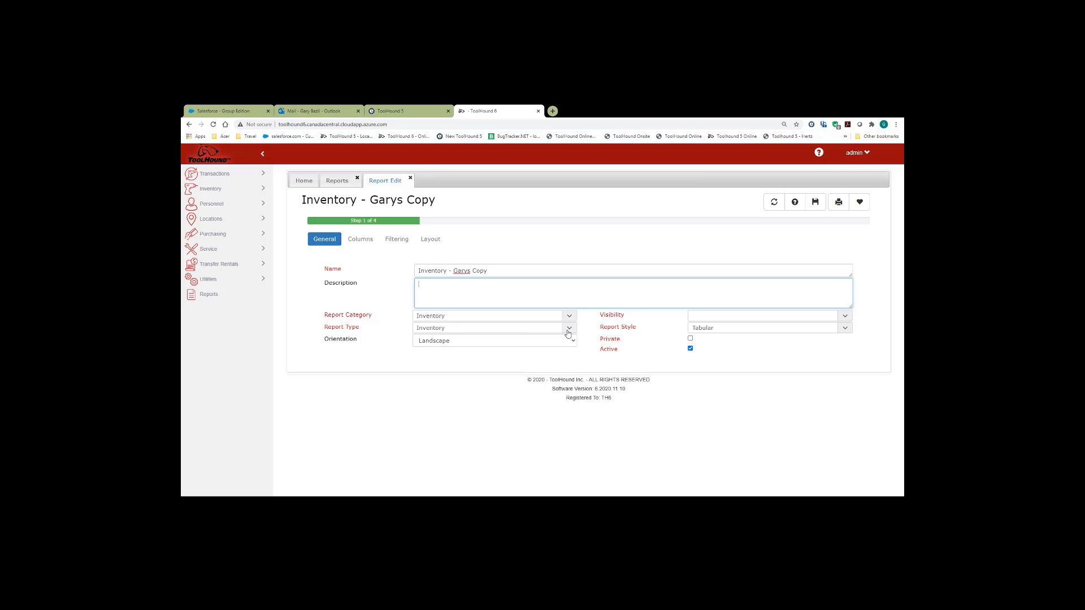
- Keep category and type as Inventory, set visibility to Headquarters, and save the report
click(570, 316)
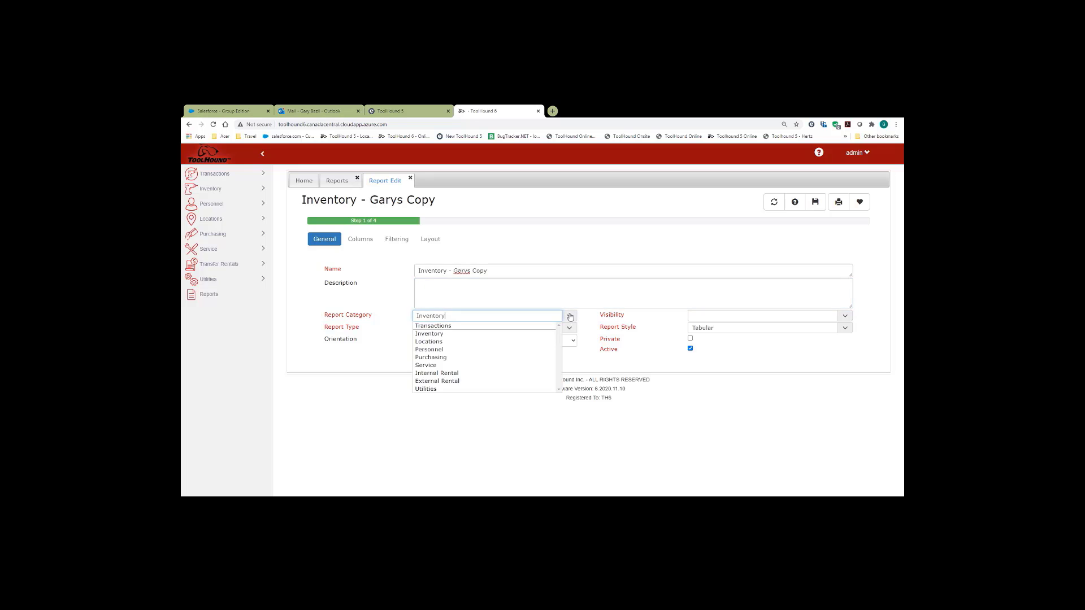
click(597, 321)
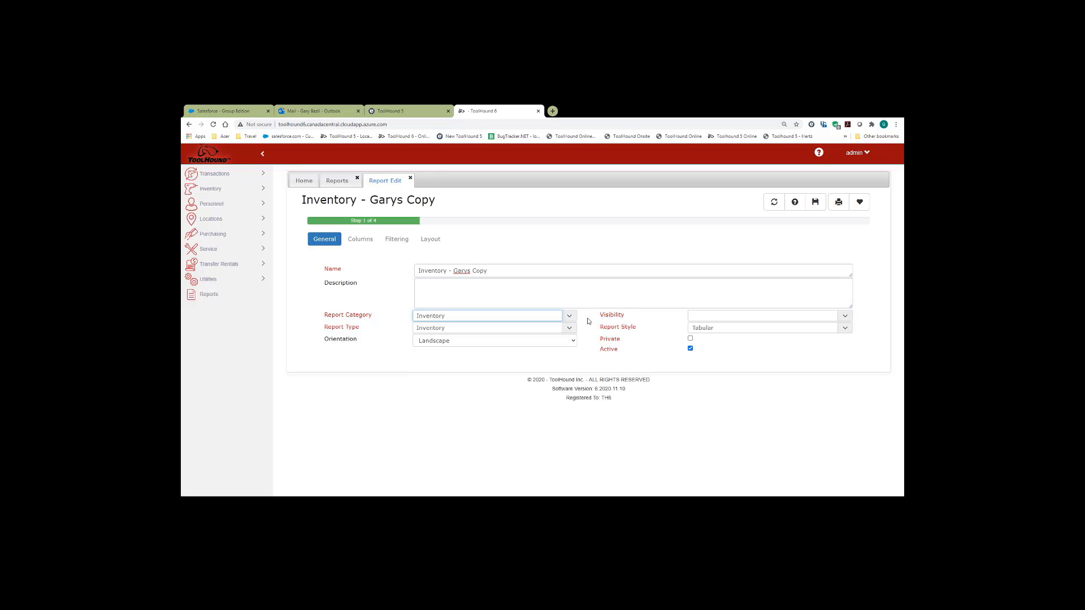
click(571, 329)
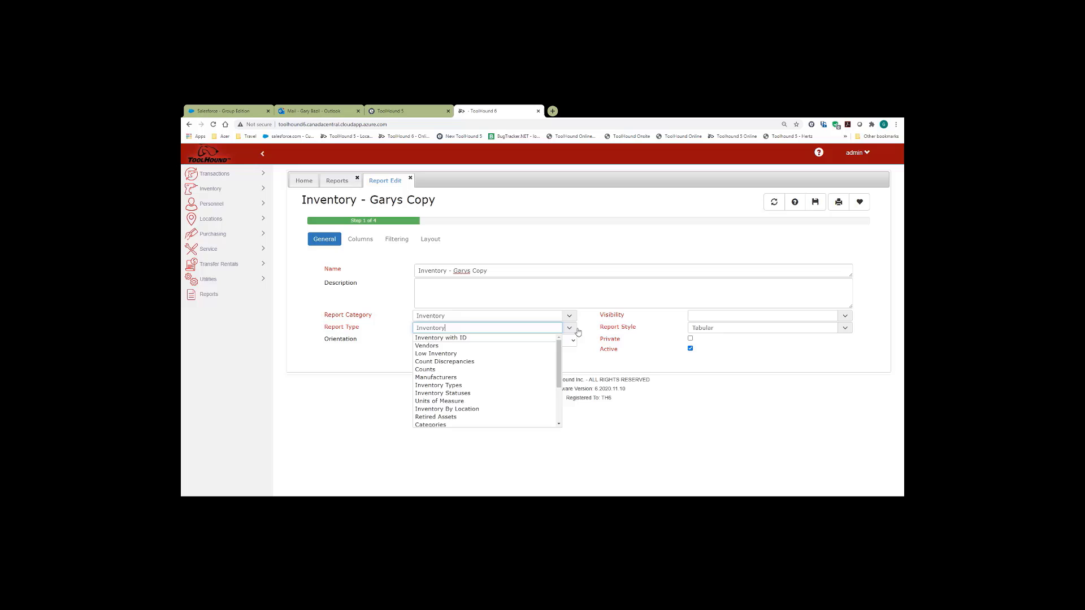
click(585, 324)
click(586, 325)
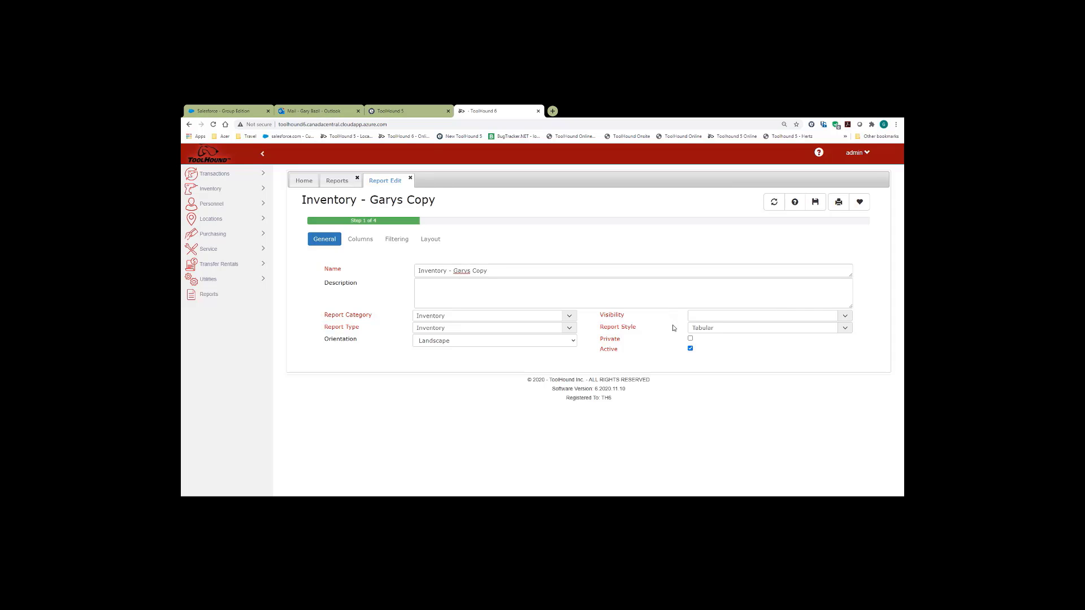
click(846, 319)
click(846, 318)
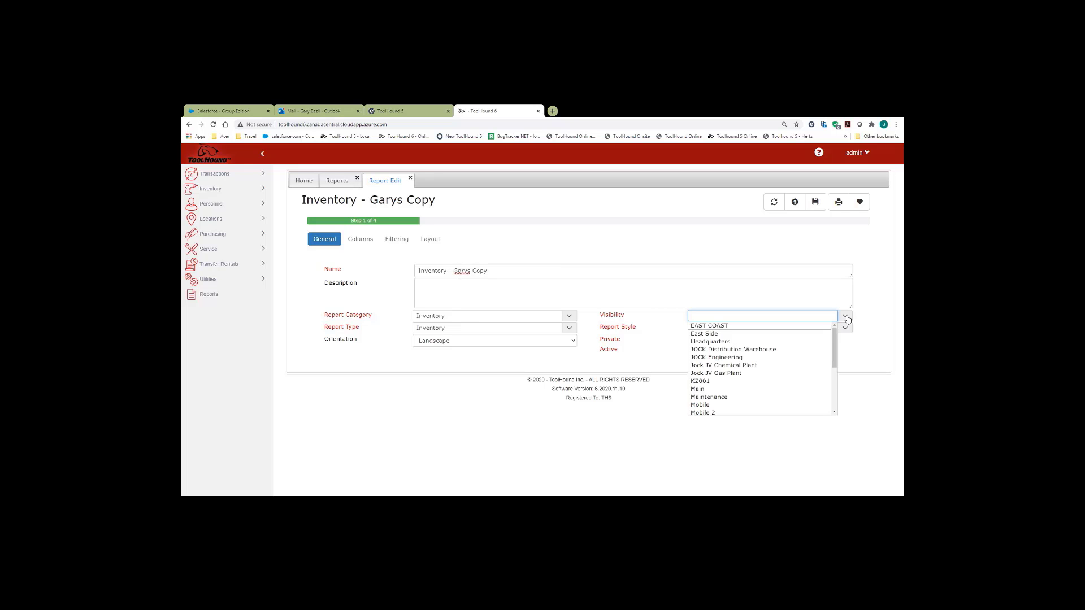
click(735, 345)
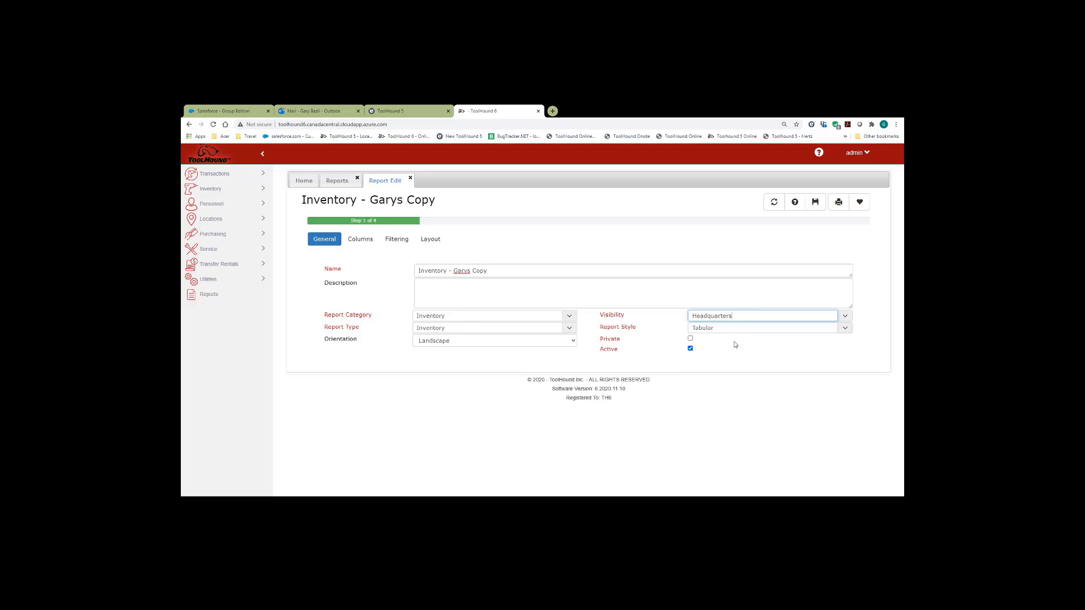
click(818, 203)
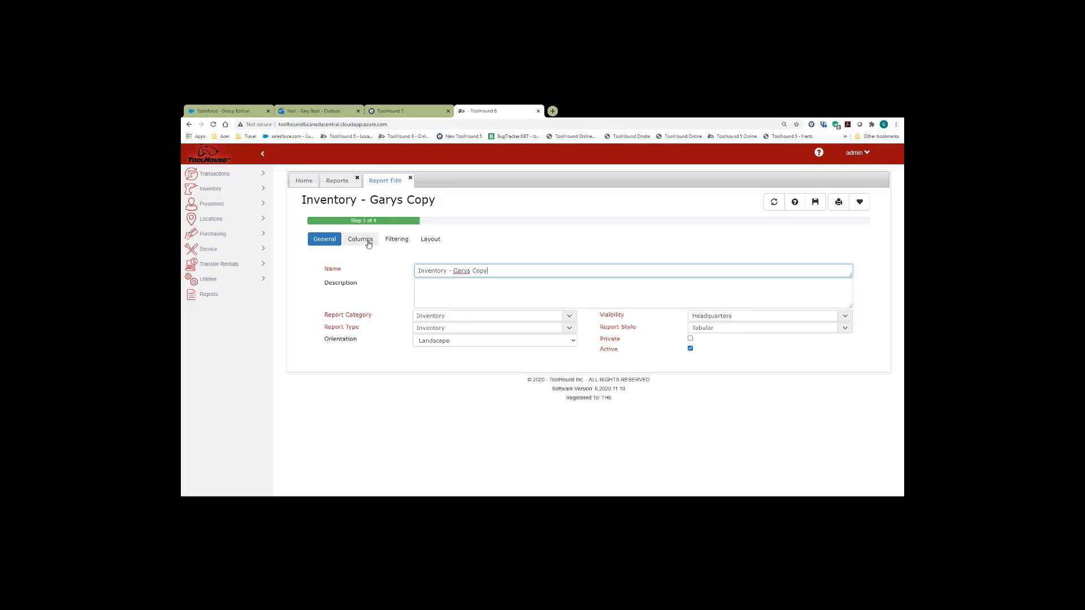
- Review the report's ticked columns and filter criteria, then view its three-row layout
click(368, 244)
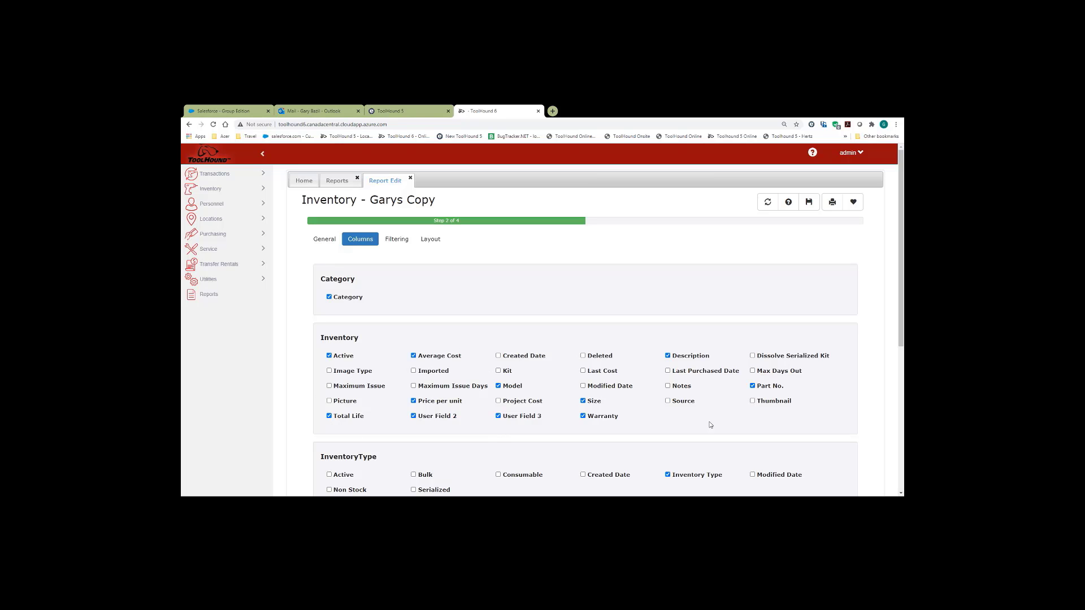
scroll(898, 336, down, 2)
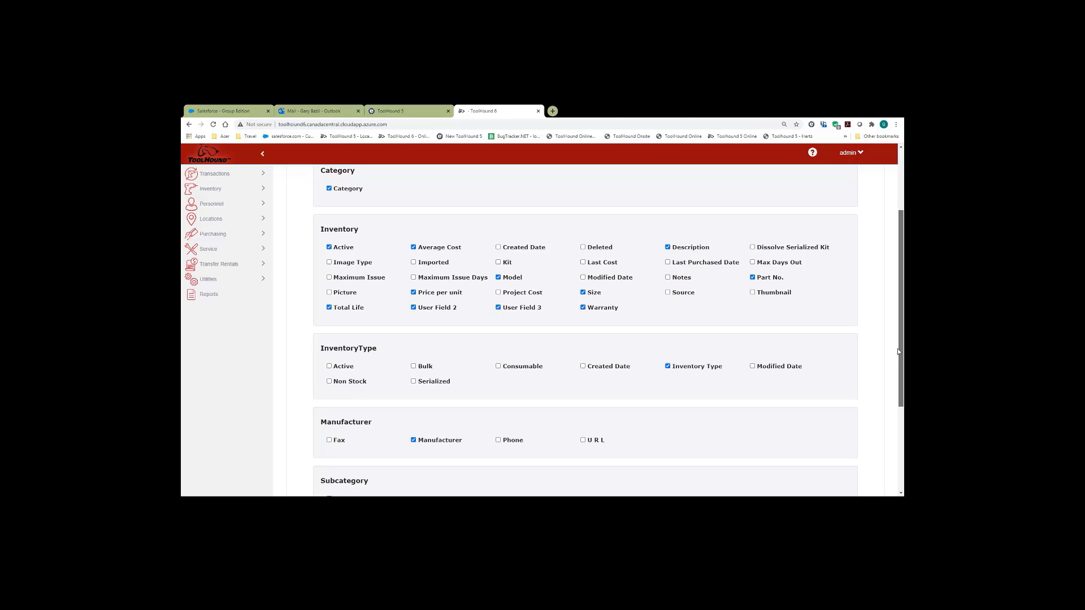
drag(898, 351, 895, 264)
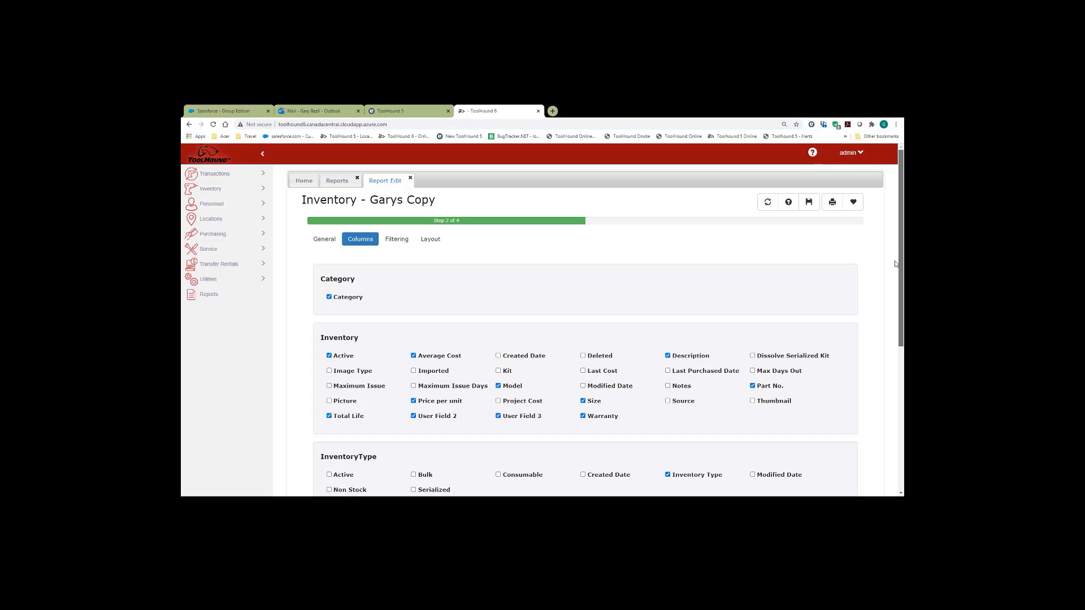
click(398, 242)
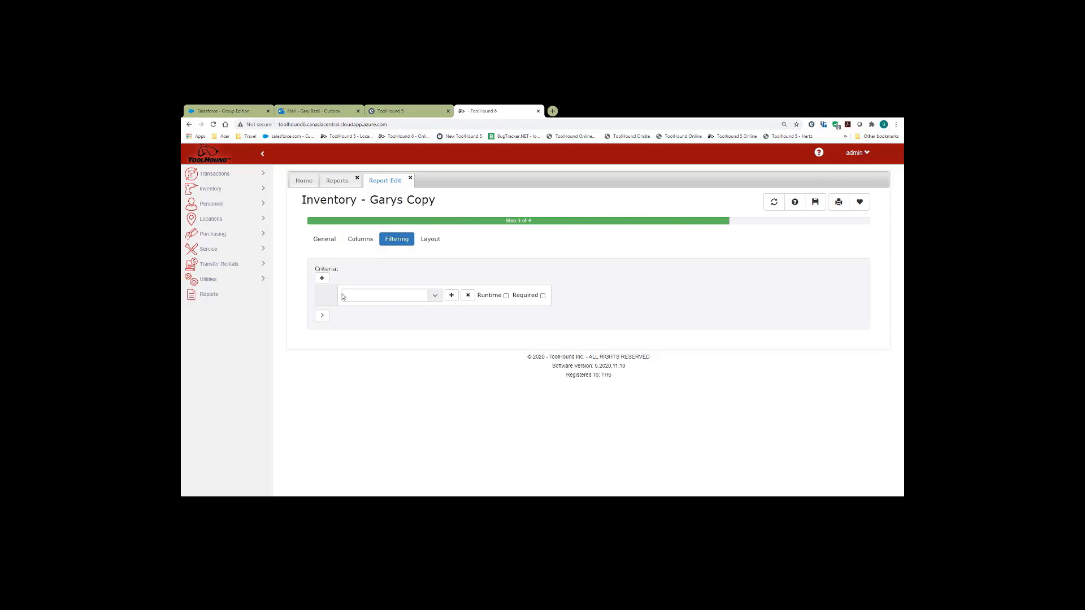
click(430, 239)
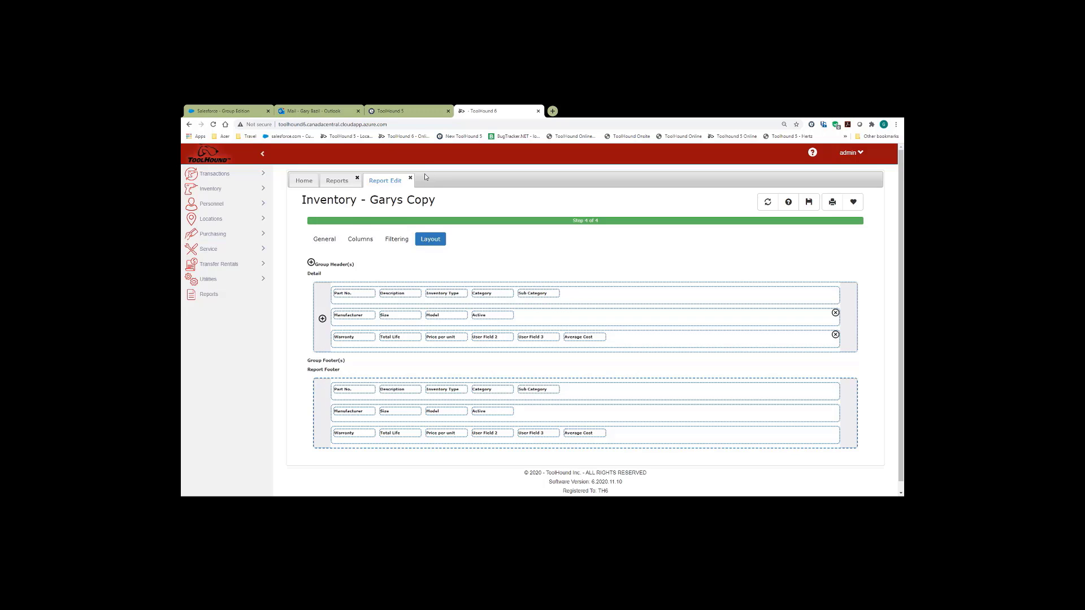
- Preview the Inventory - Garys Copy report output, then close the Report Viewer
click(831, 202)
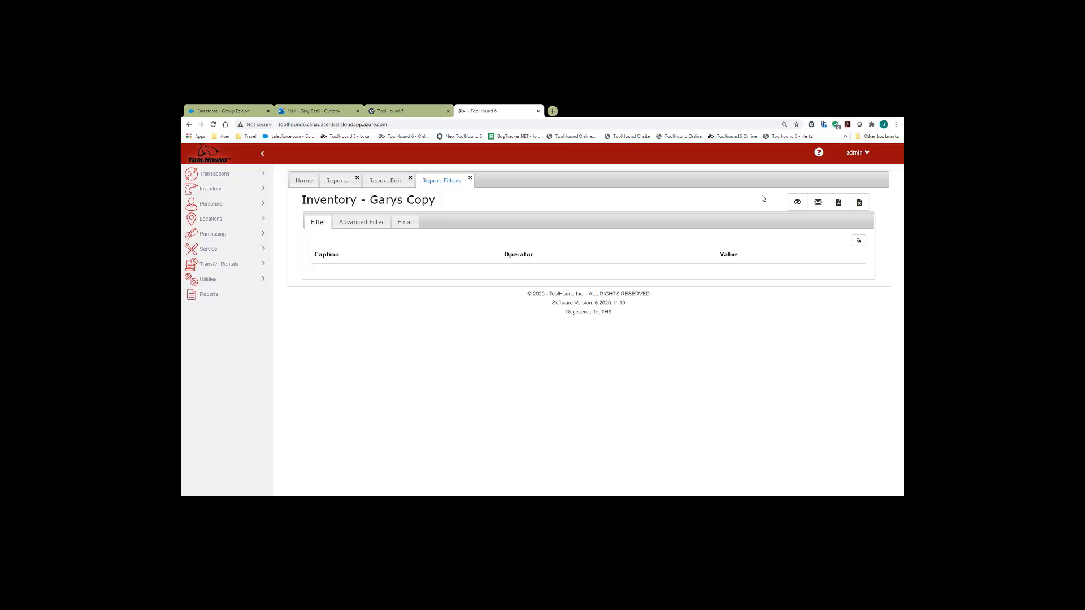
click(797, 203)
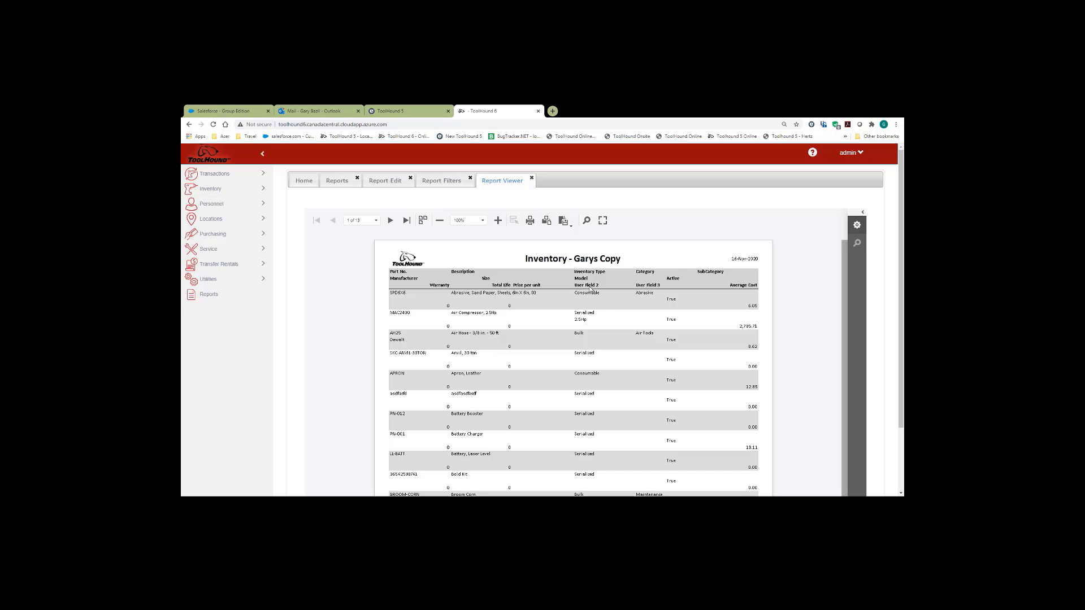
click(532, 178)
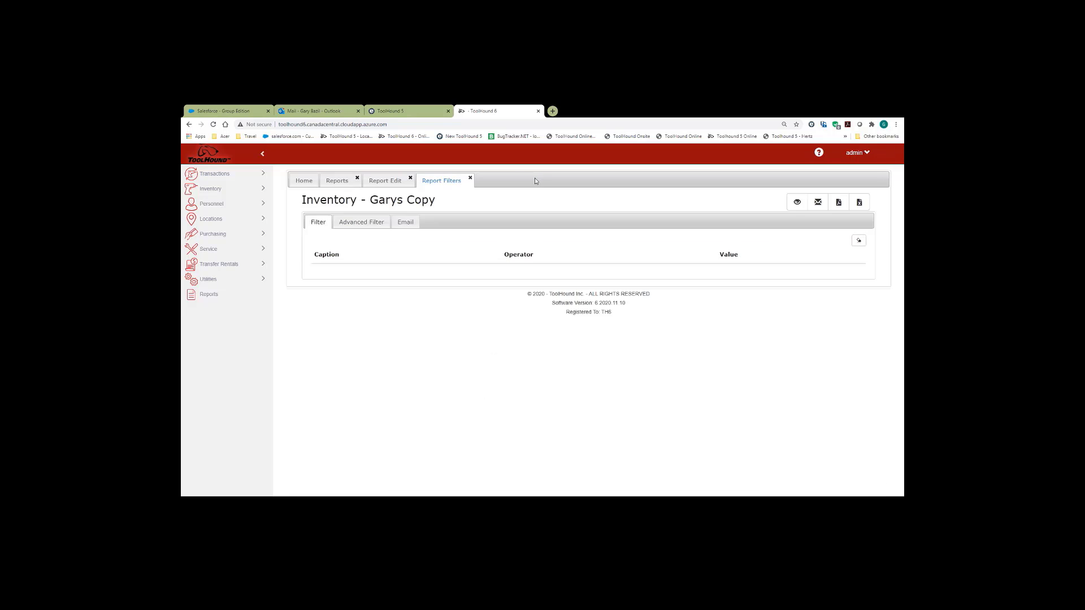
- Remove the Total Life, Warranty and User Field 2 columns from the report
click(470, 178)
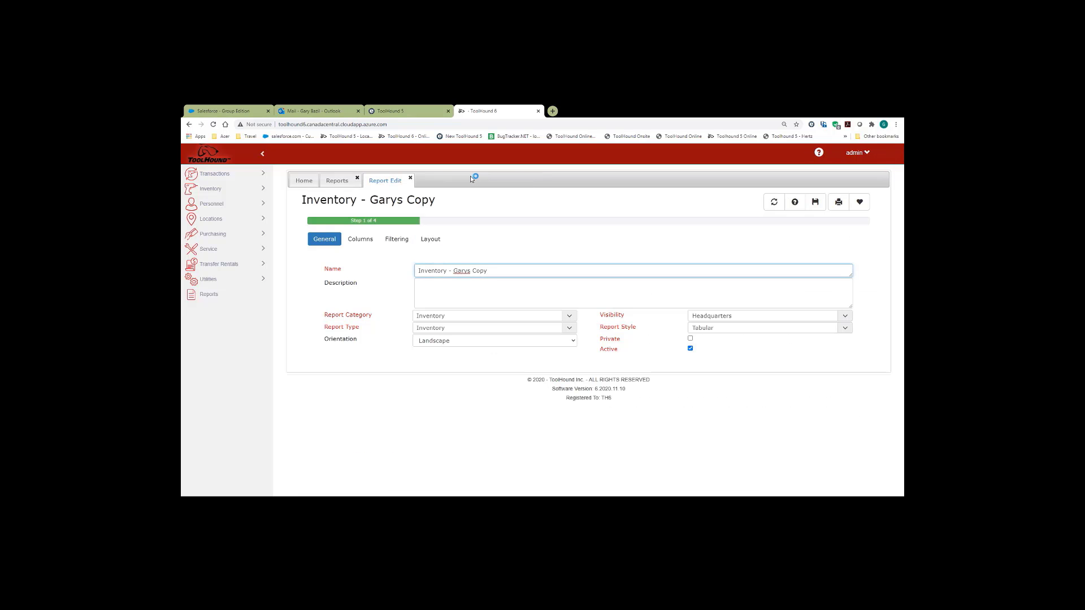
click(362, 244)
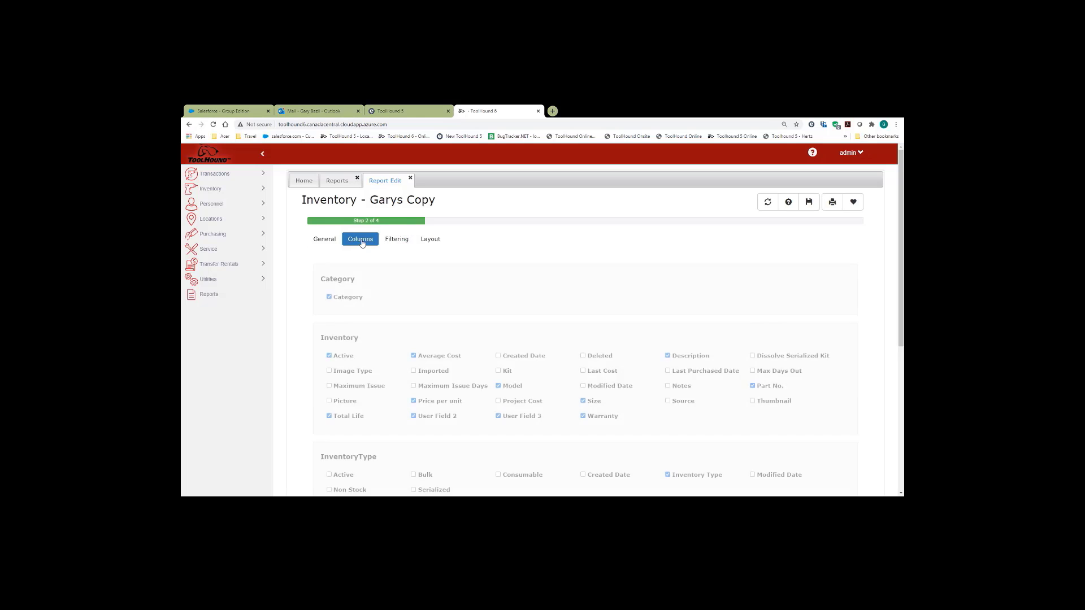
click(329, 416)
click(584, 417)
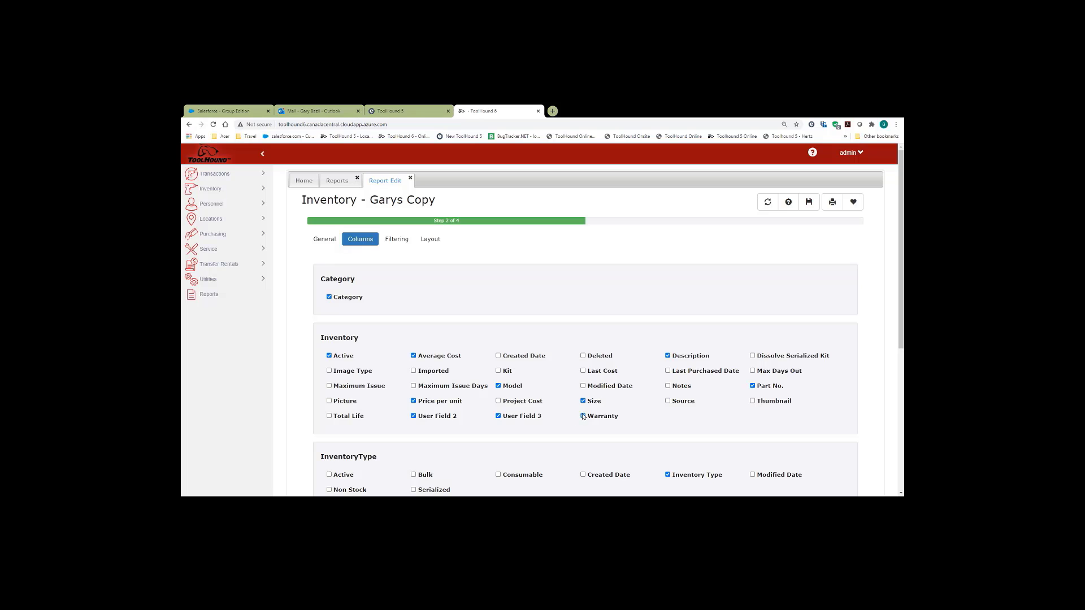
click(414, 417)
- Save the report and preview it with the reduced columns
click(811, 203)
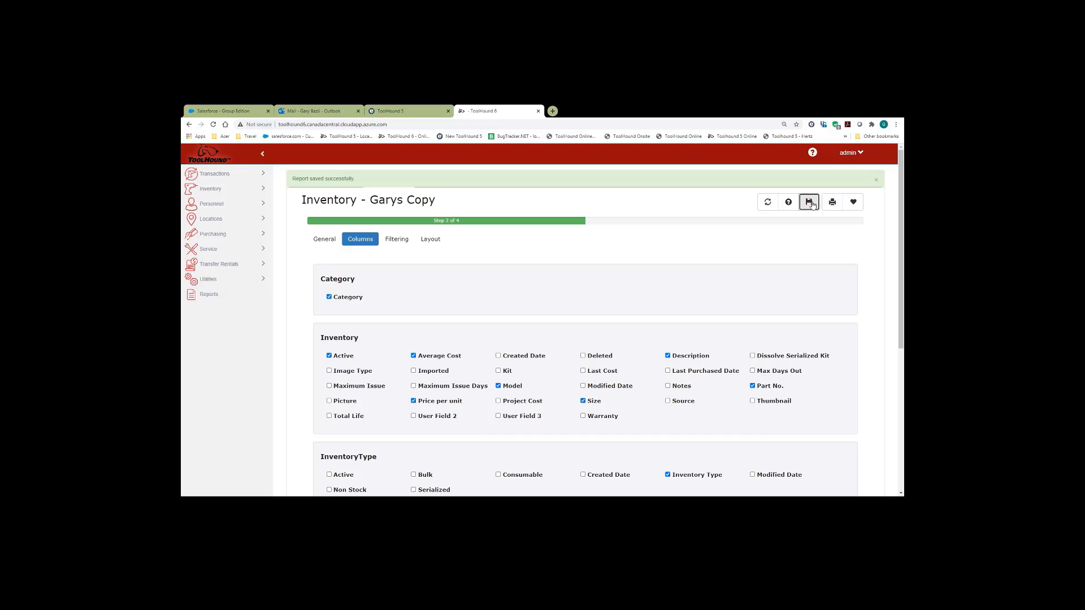
click(832, 201)
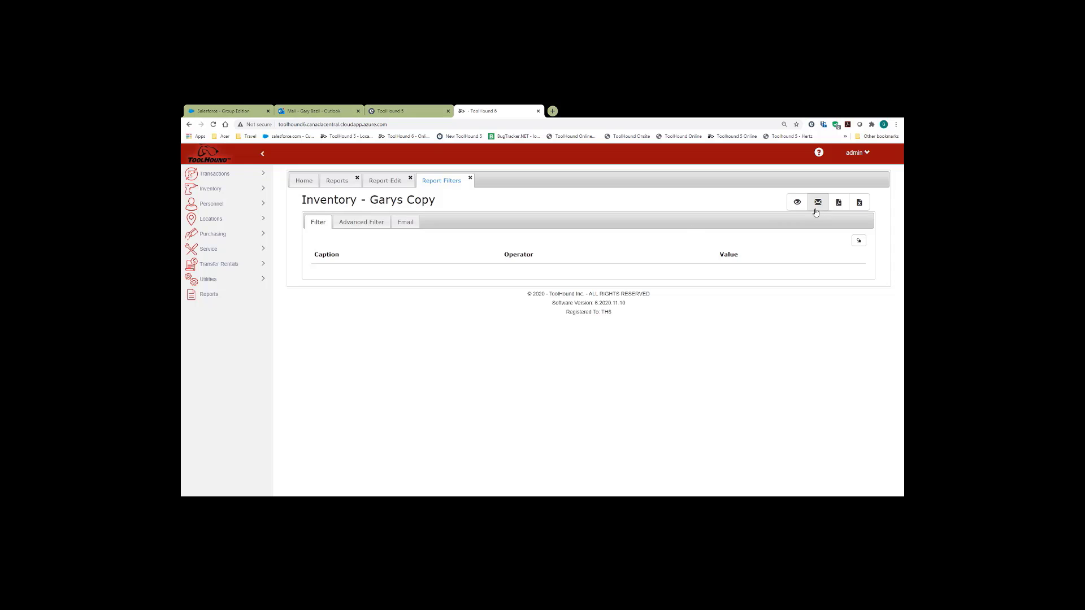
click(797, 204)
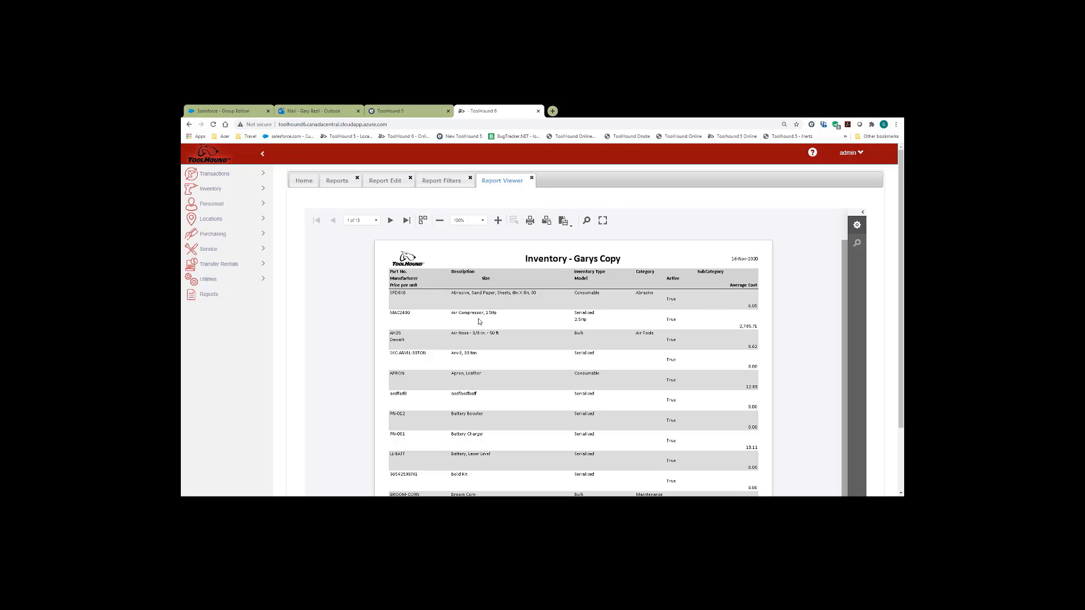
- Close the Report Viewer and Report Filters tabs
click(532, 179)
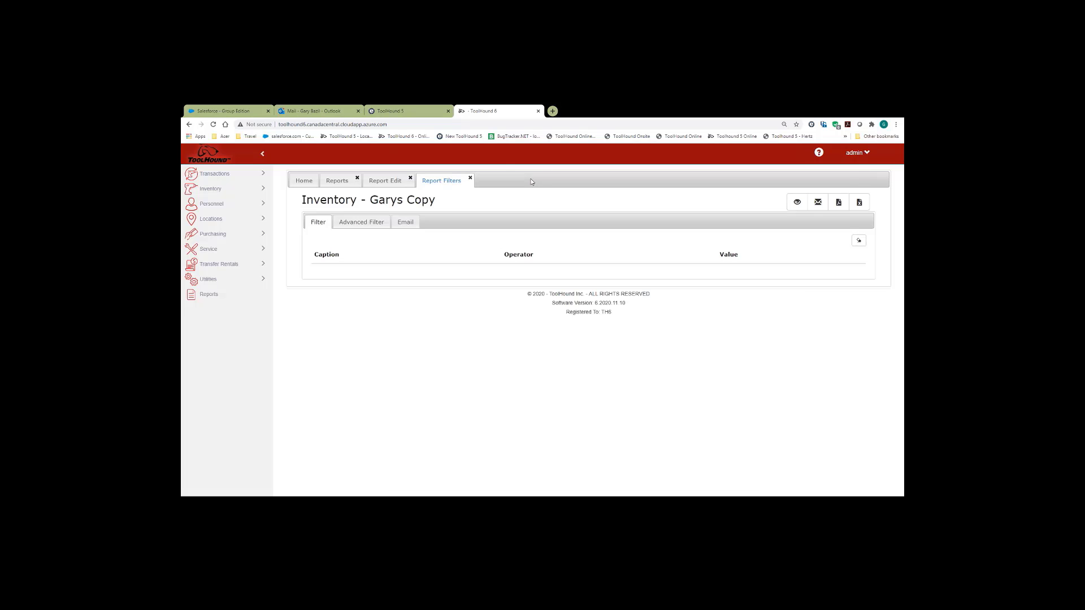
click(471, 179)
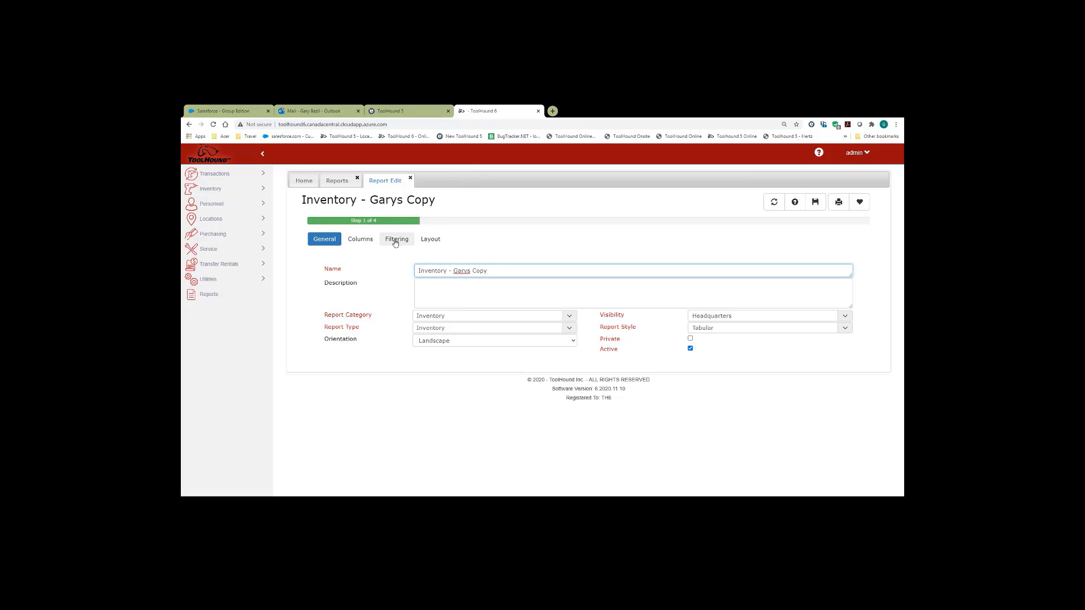
- Move Price per unit and Average Cost into the second detail row and delete the empty third row
click(438, 243)
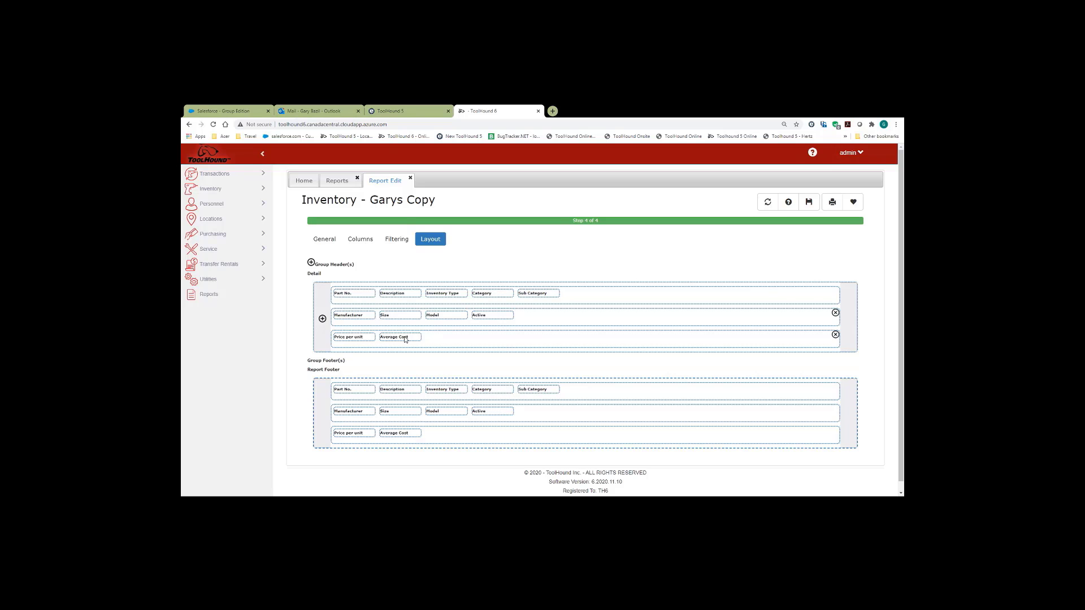
drag(350, 340, 545, 324)
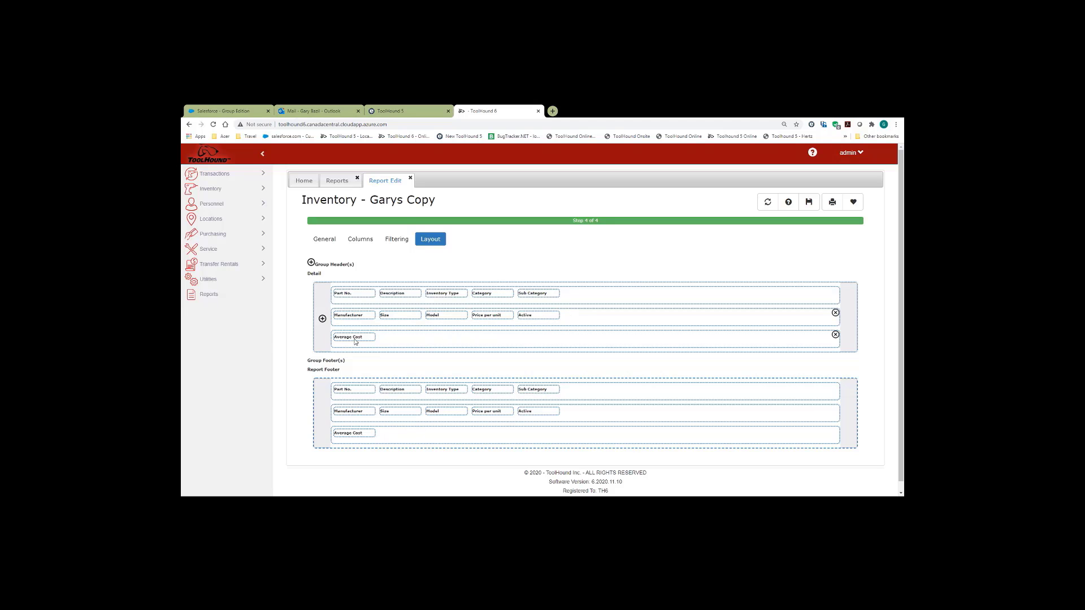
drag(489, 315, 542, 319)
drag(341, 342, 388, 318)
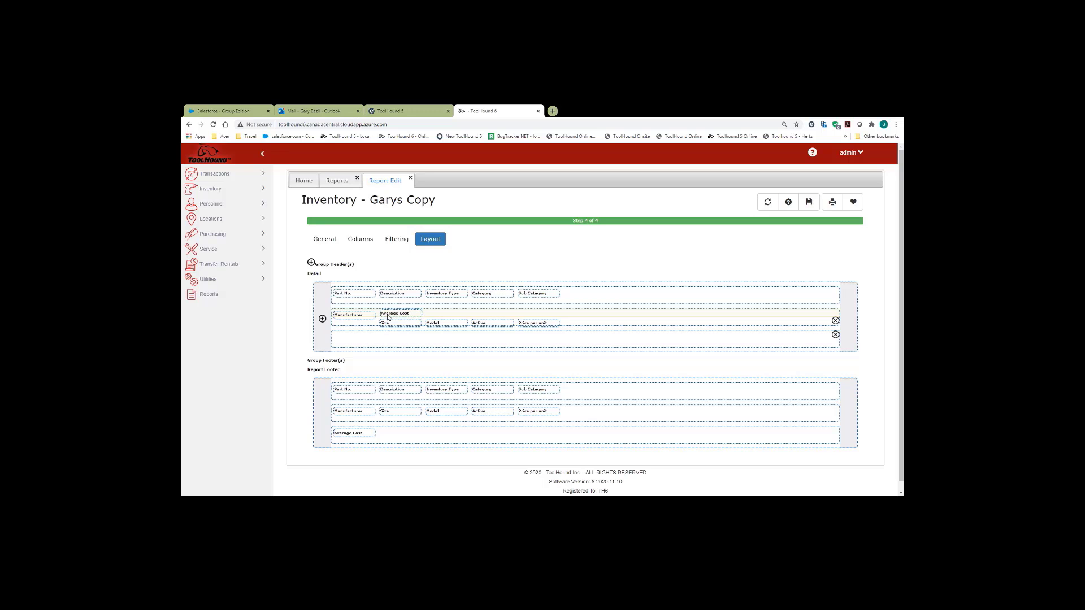
drag(388, 317, 478, 322)
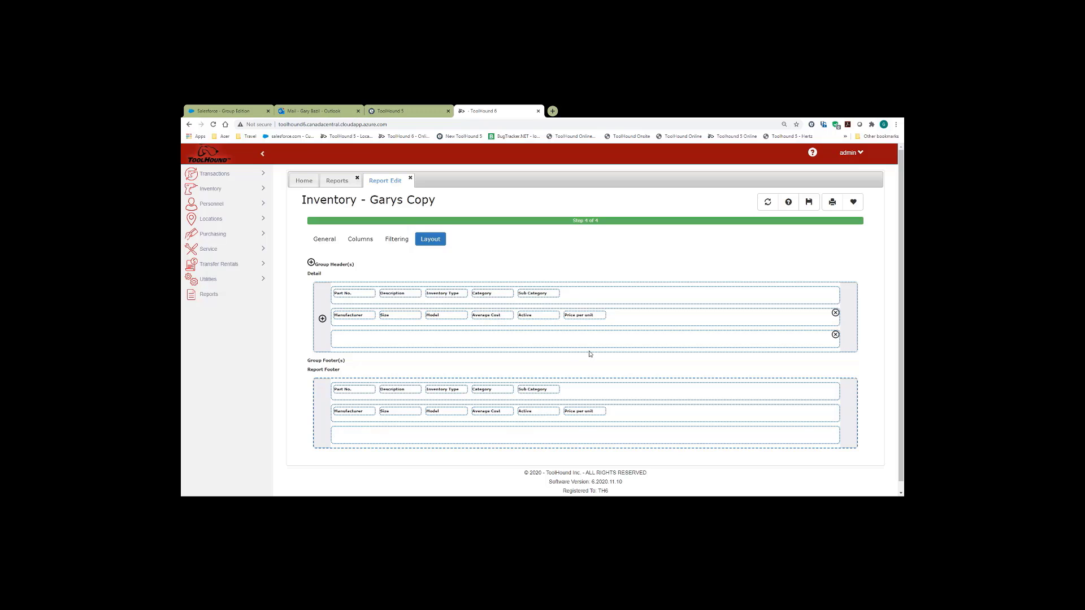
click(835, 335)
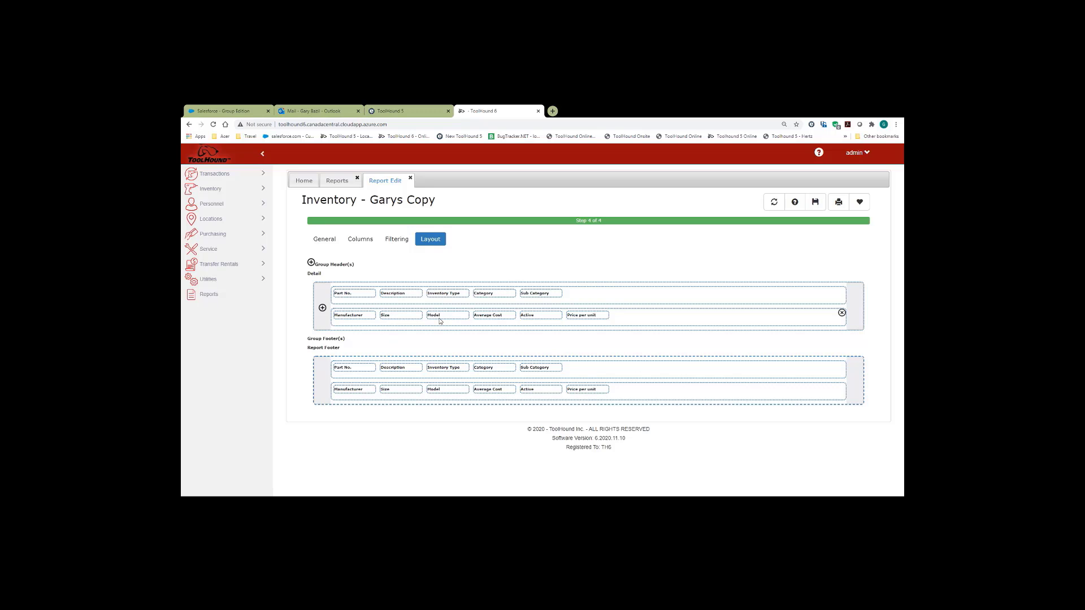
- Save the two-row layout and preview the report output
click(815, 204)
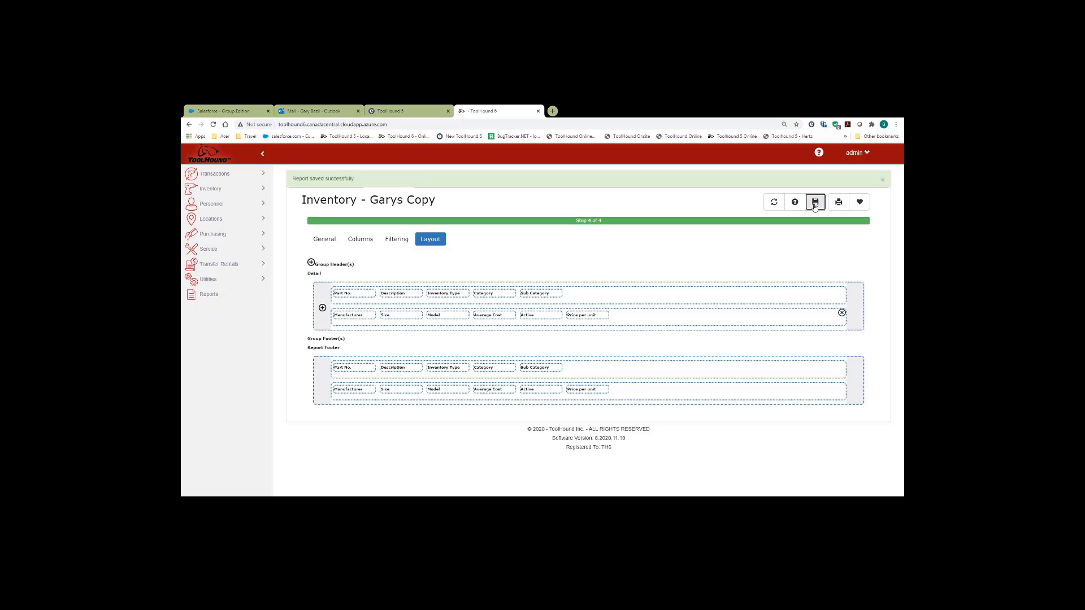
click(839, 202)
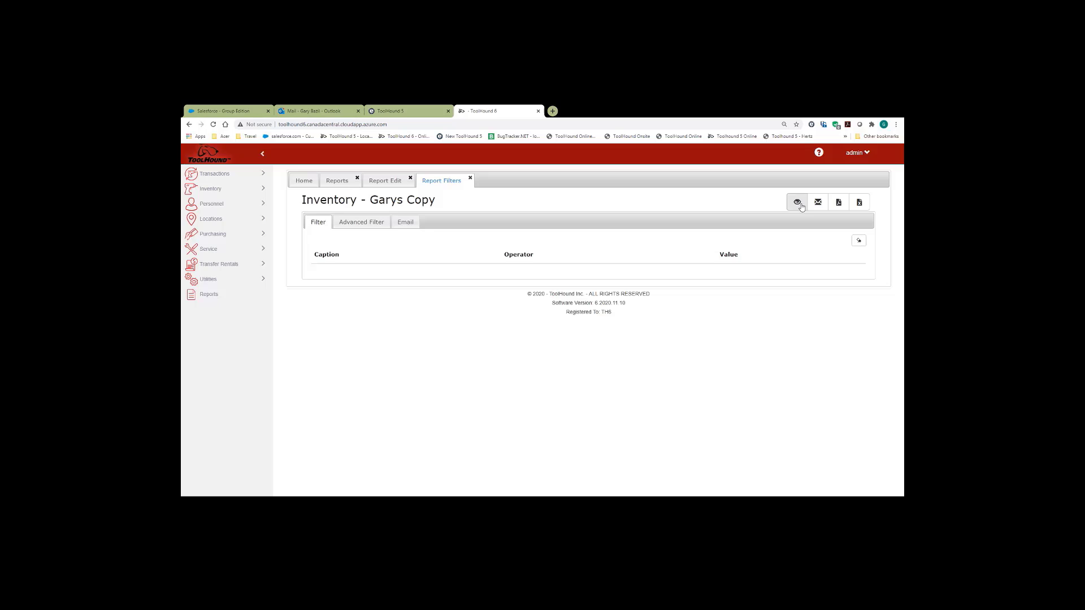
click(797, 202)
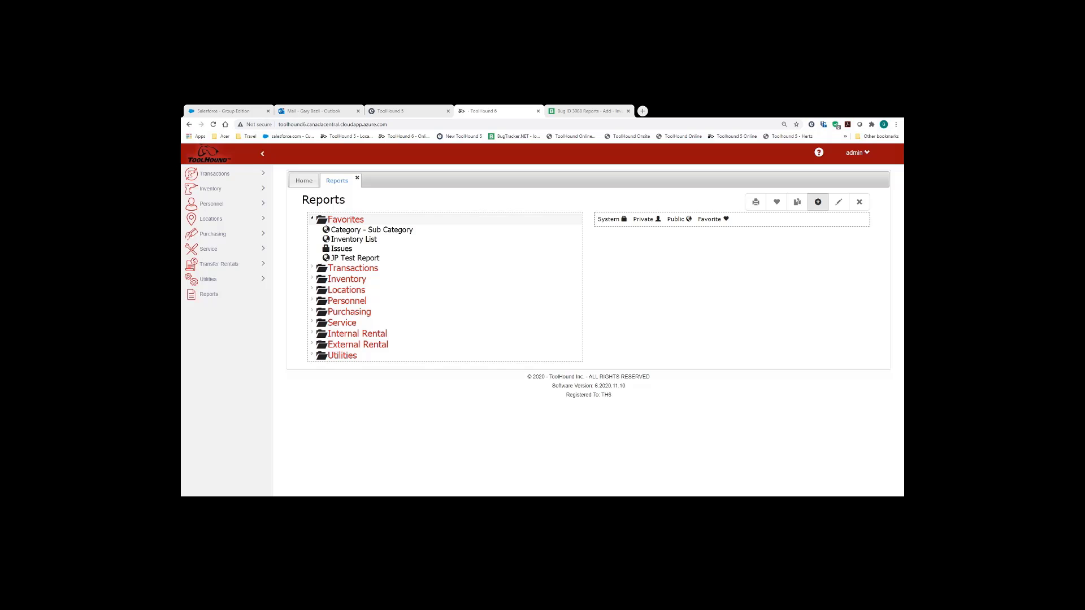
- Add a new report named 'Gary Serialized Items report'
click(818, 202)
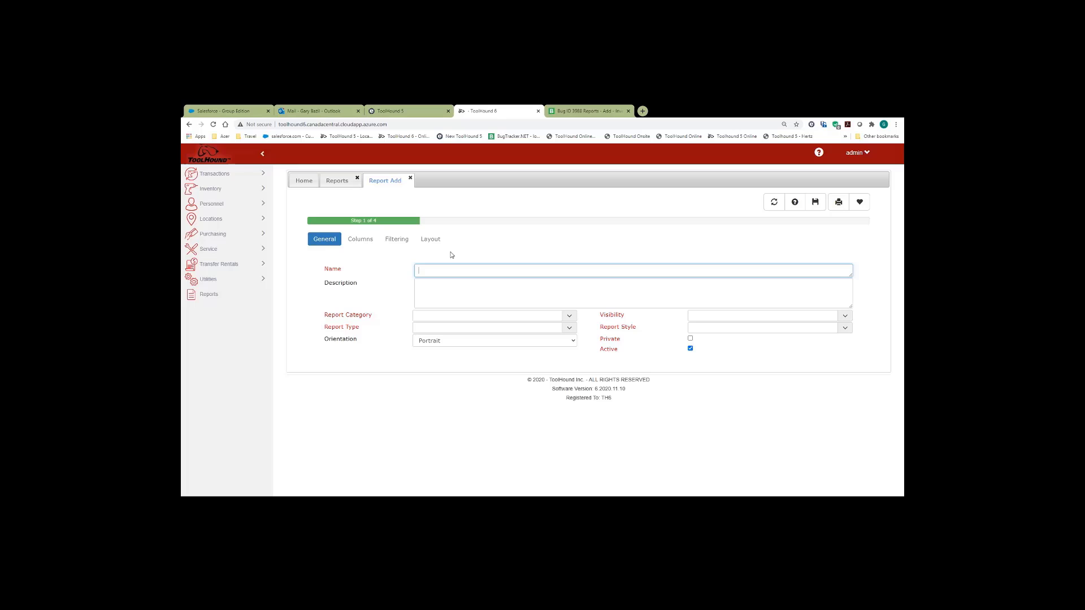
text(Gary Report)
key(BackSpace)
key(BackSpace)
key(BackSpace)
key(BackSpace)
key(BackSpace)
text(Serialized)
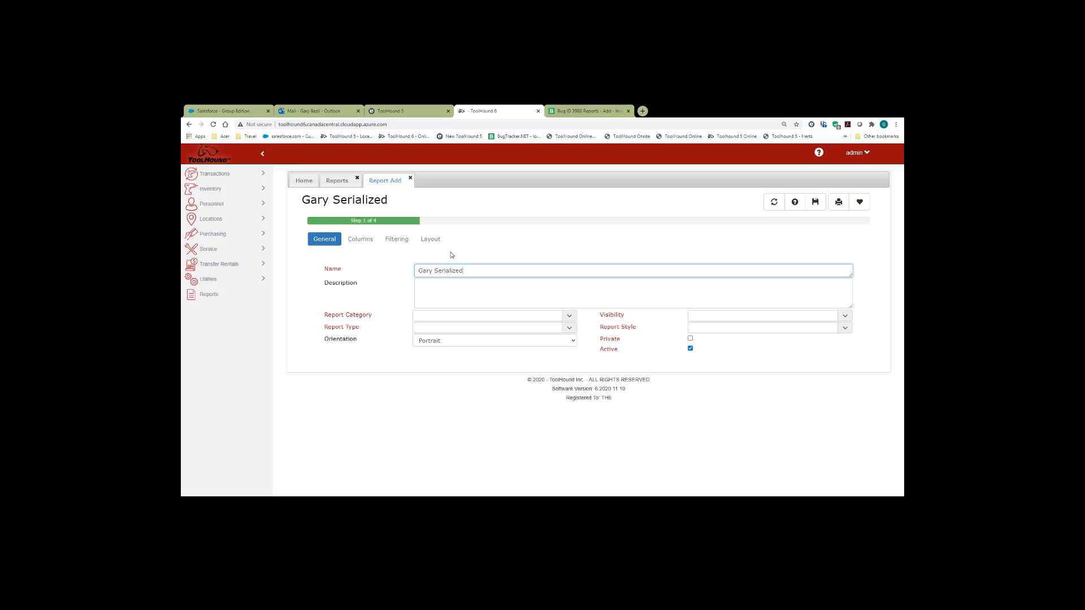
text( Items report)
- Set category Inventory, type Inventory with ID, visibility Headquarters and style Tabular
click(569, 320)
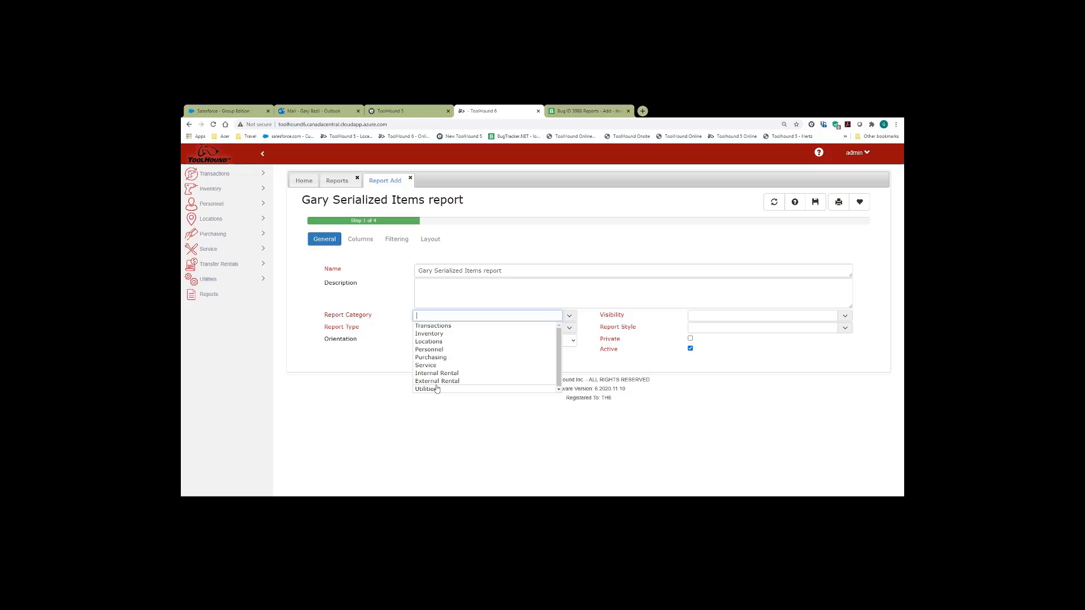
click(460, 333)
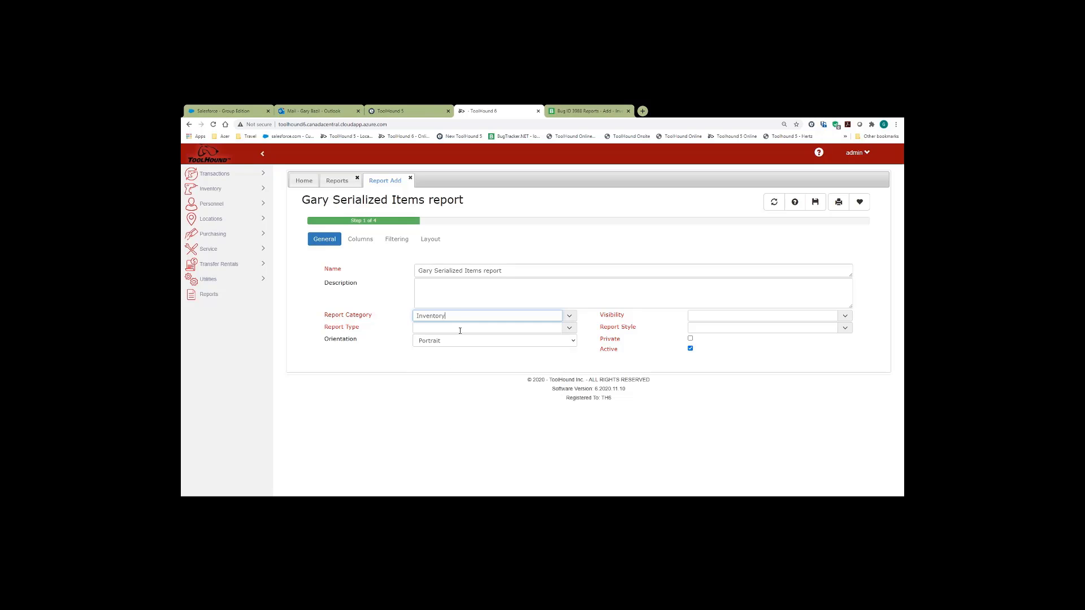
click(568, 329)
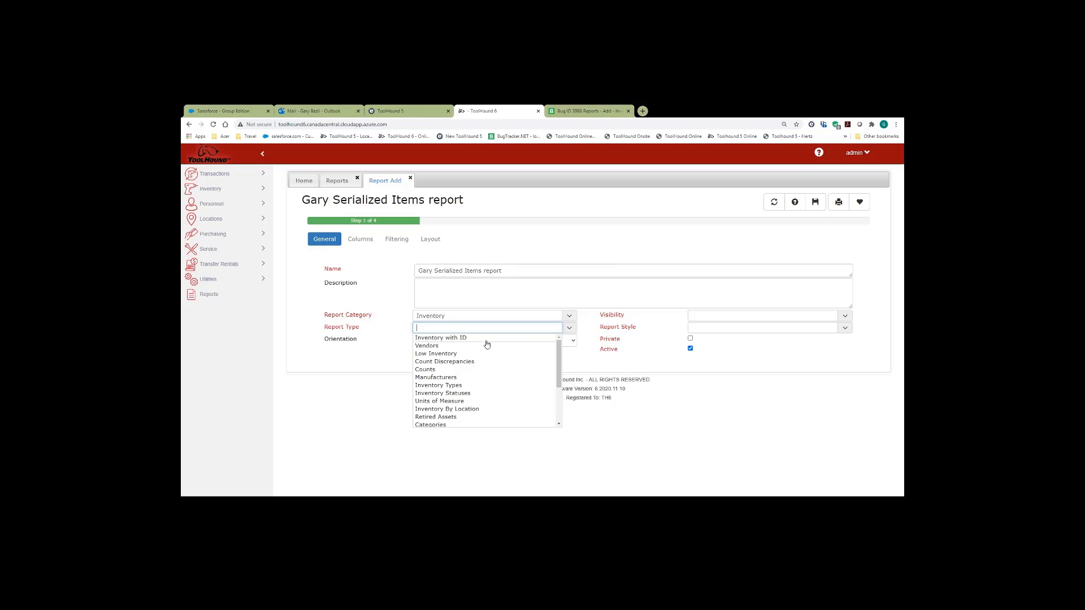
click(449, 339)
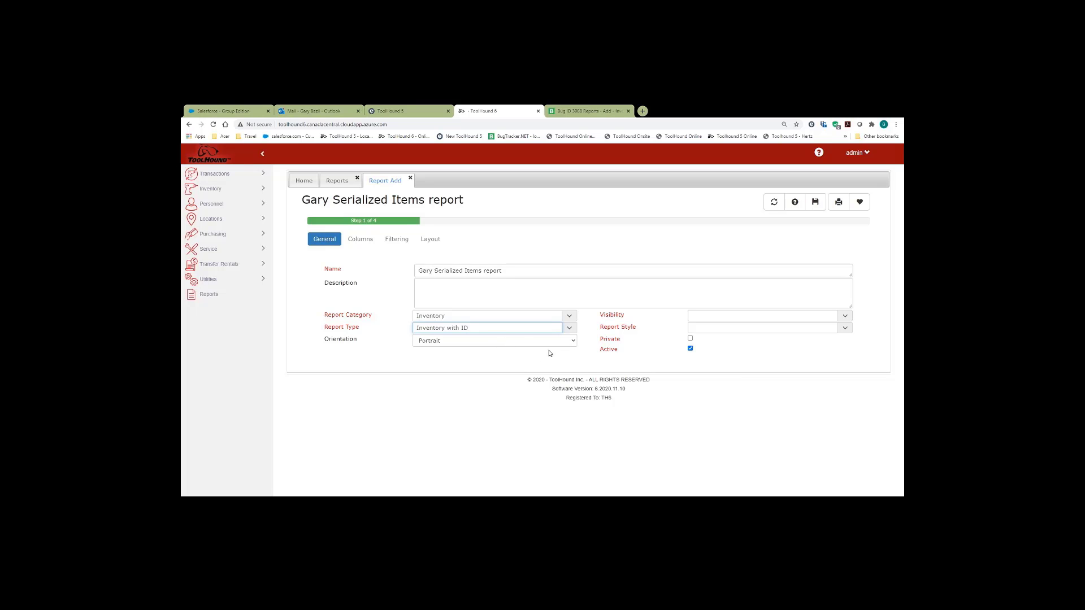
click(845, 318)
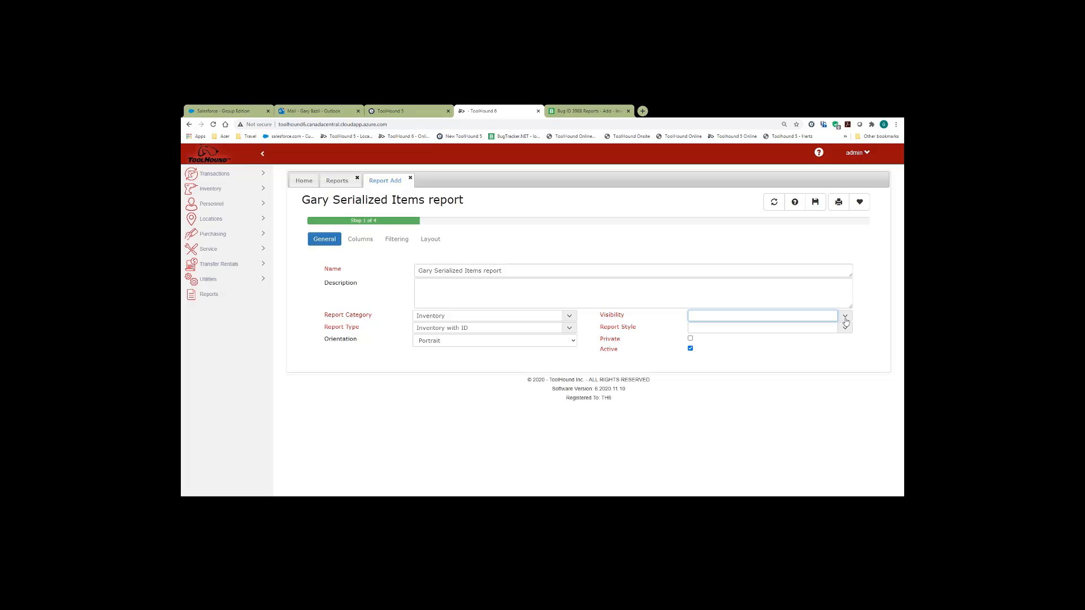
click(844, 319)
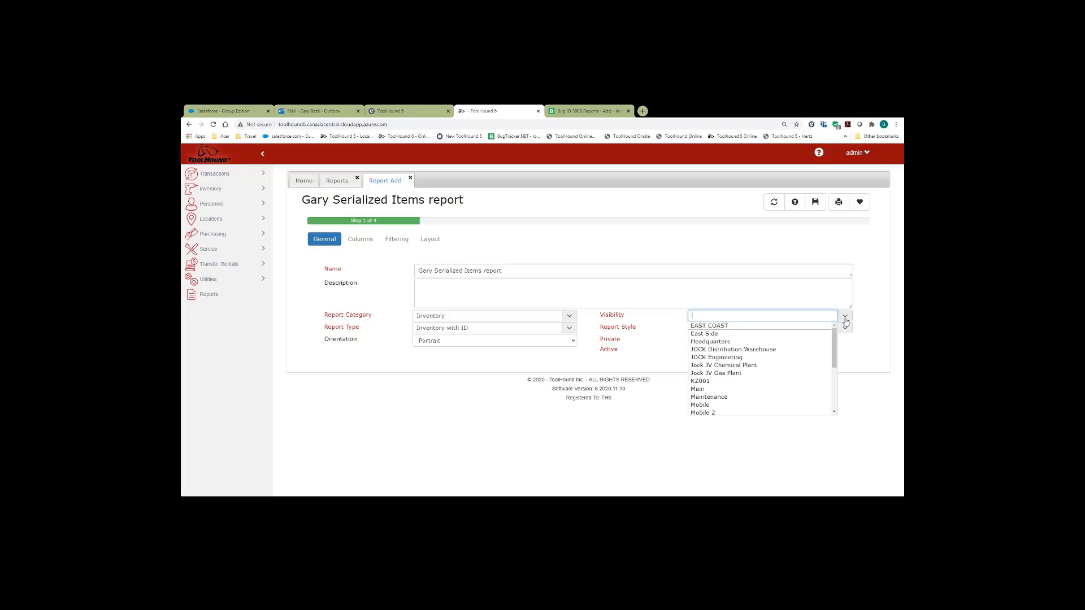
click(759, 342)
click(846, 329)
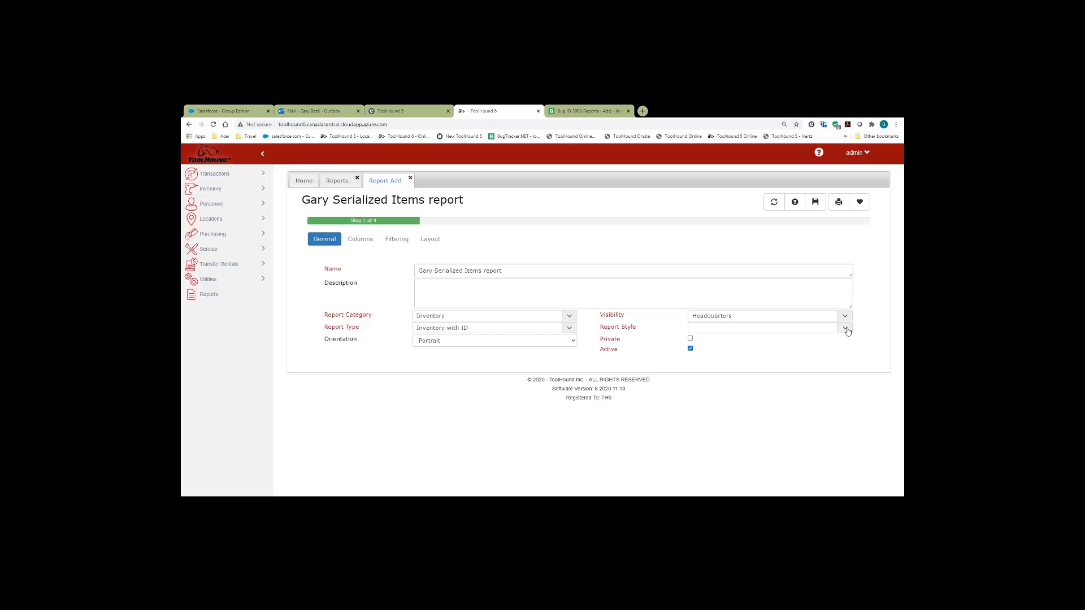
click(793, 338)
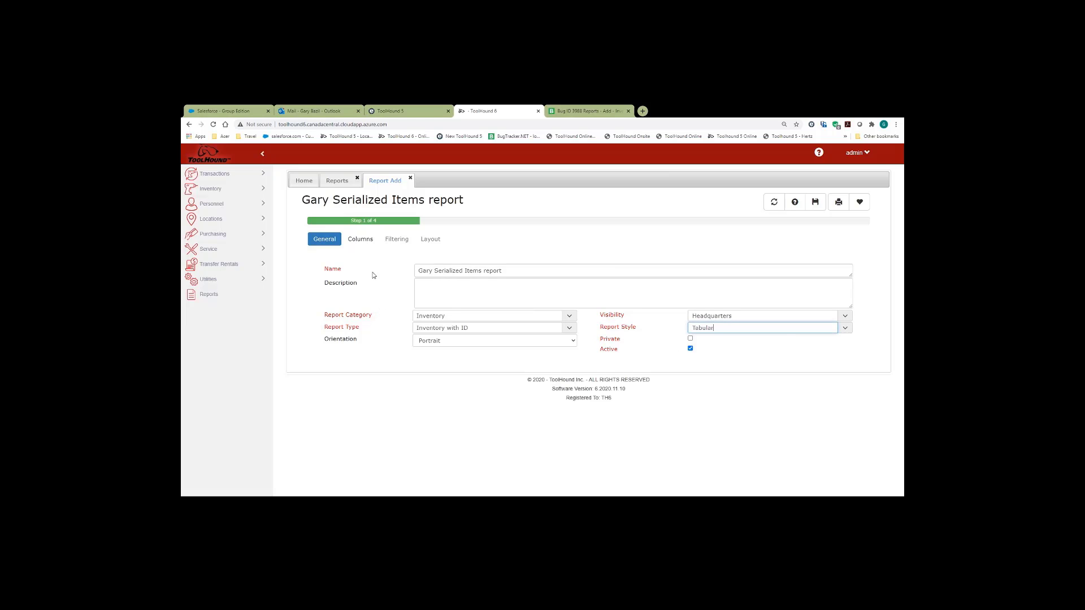
- Tick Part No., Description and Inventory Type as columns of the new report
click(362, 240)
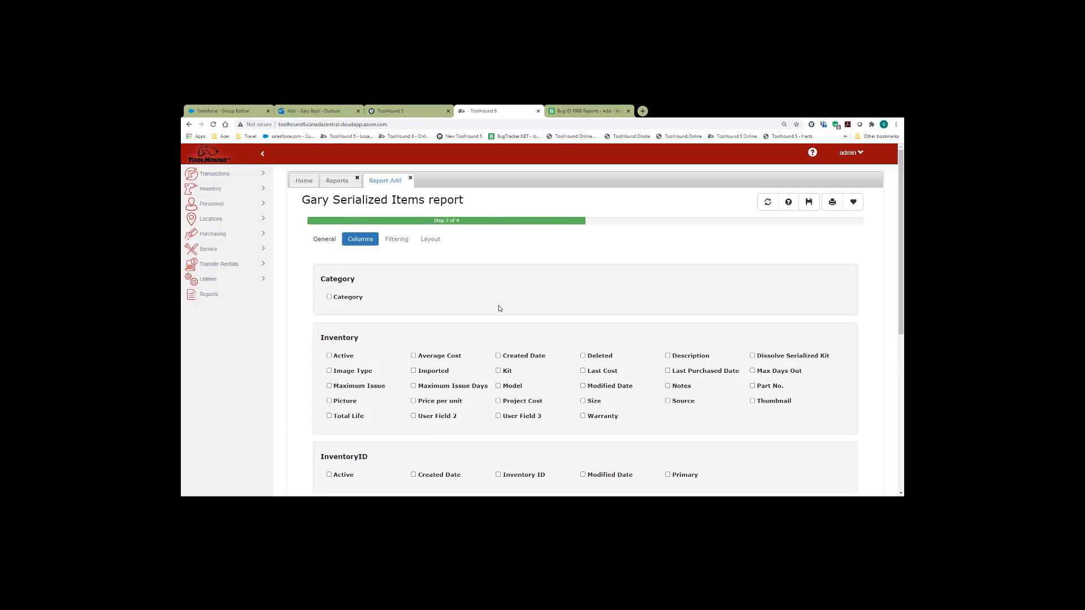
click(752, 386)
click(669, 355)
scroll(700, 322, down, 5)
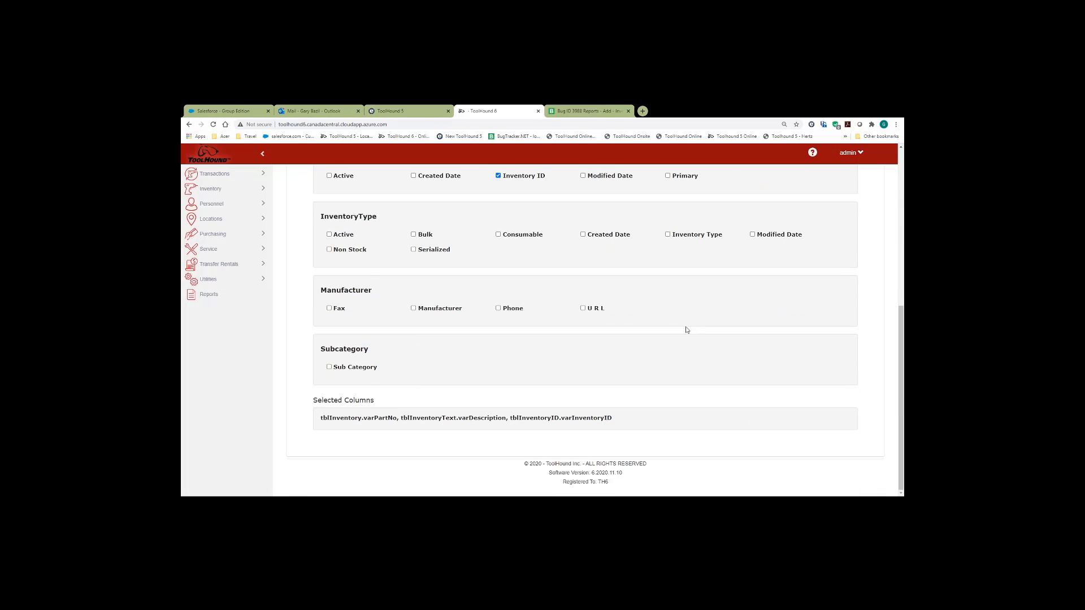
click(668, 236)
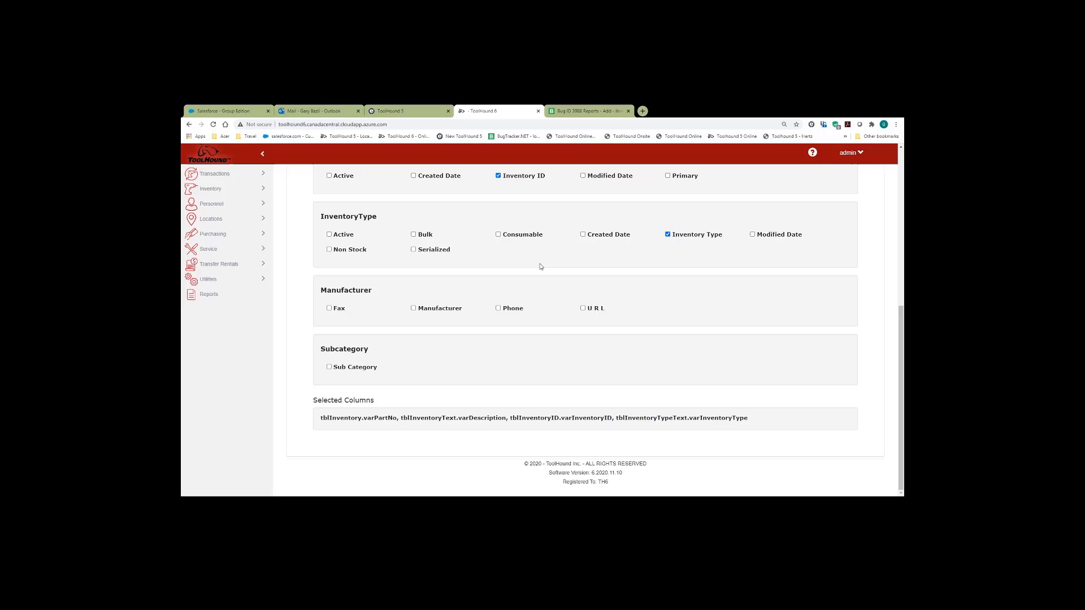
scroll(467, 366, up, 5)
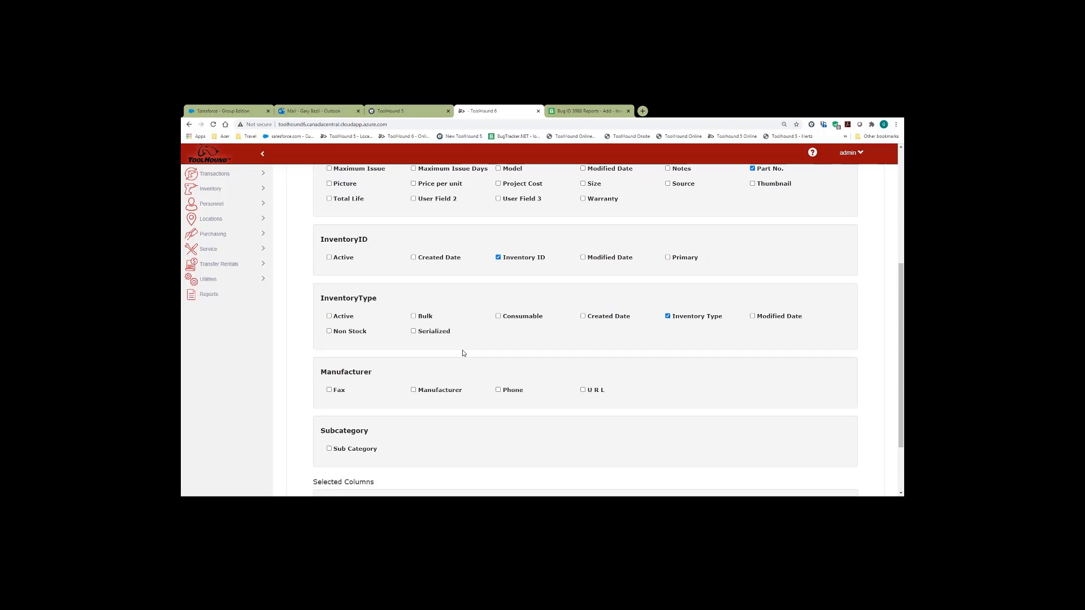
- Add a runtime filter Serialized IS TRUE and save the new report
click(397, 239)
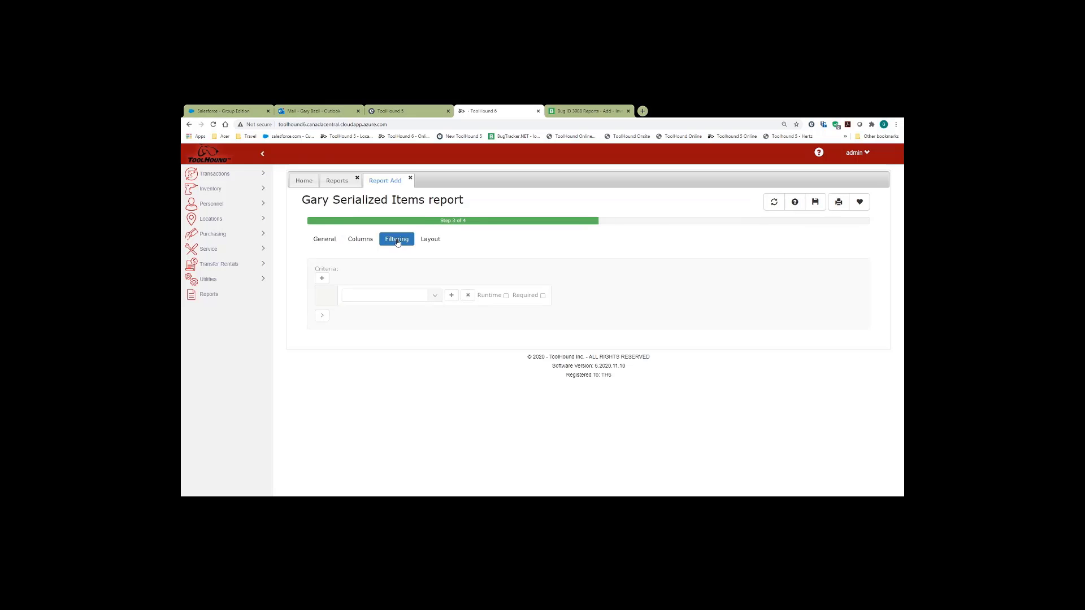
click(436, 299)
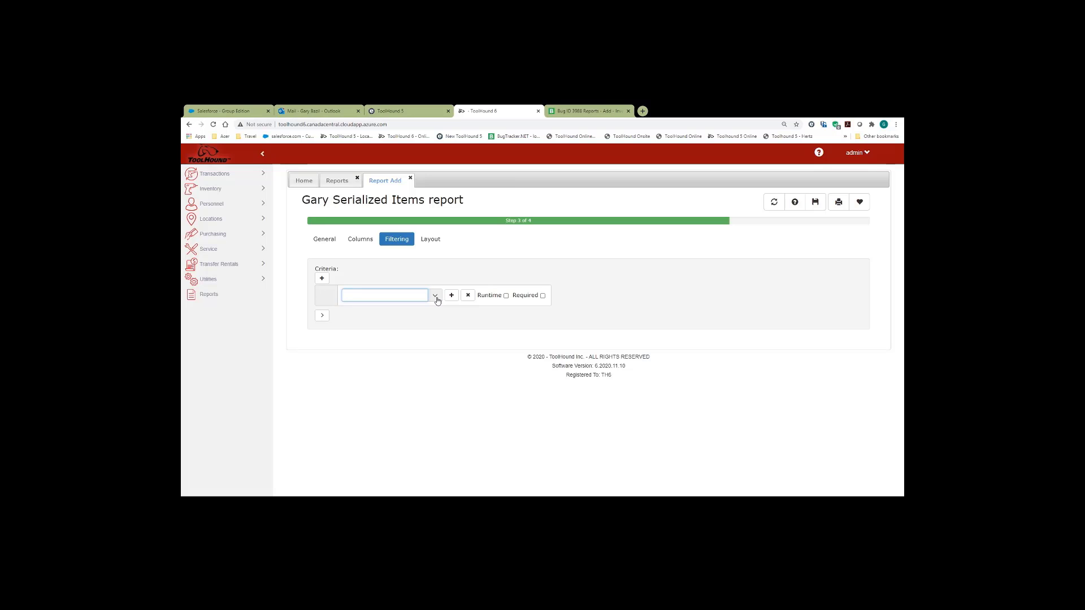
click(436, 297)
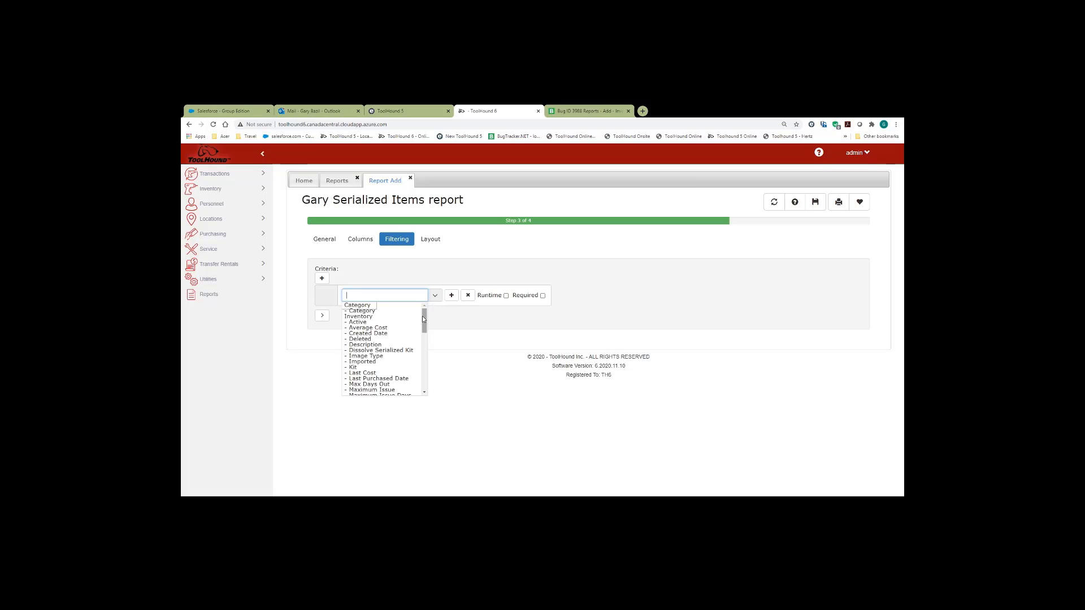
drag(423, 320, 428, 371)
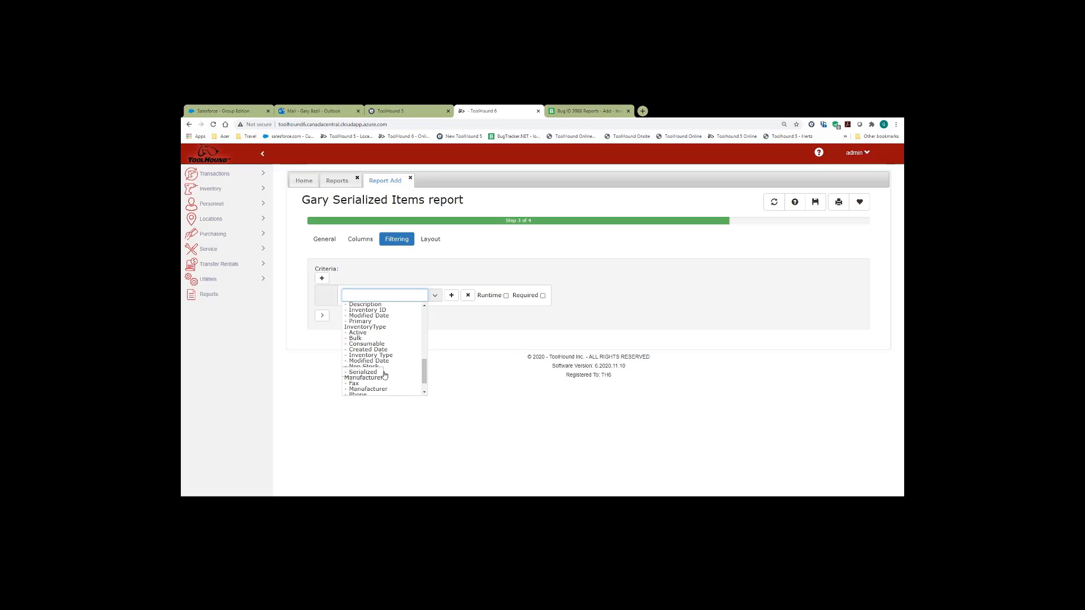
click(385, 373)
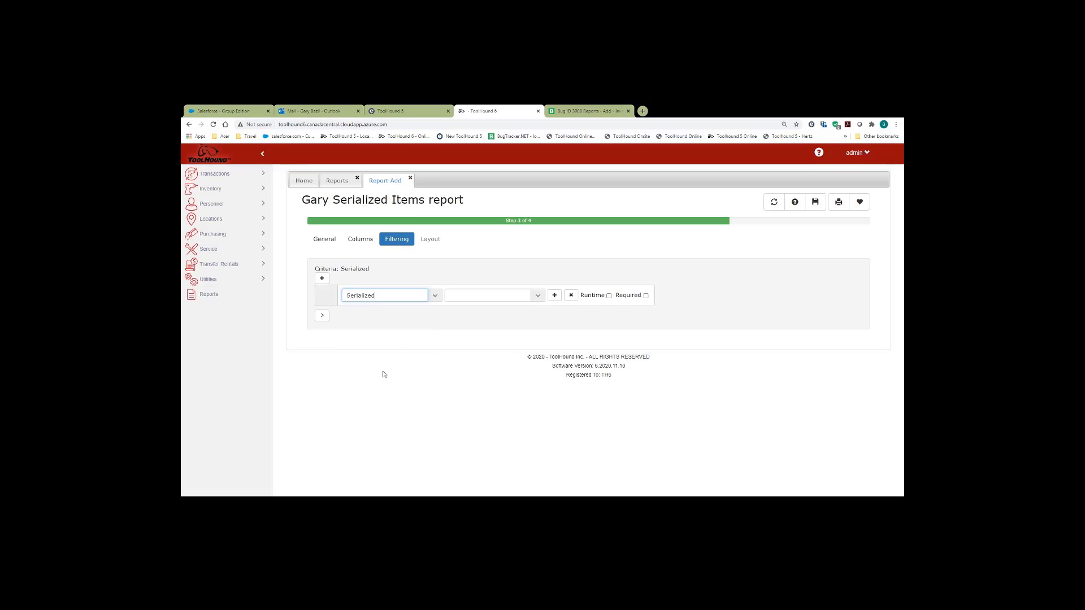
click(537, 297)
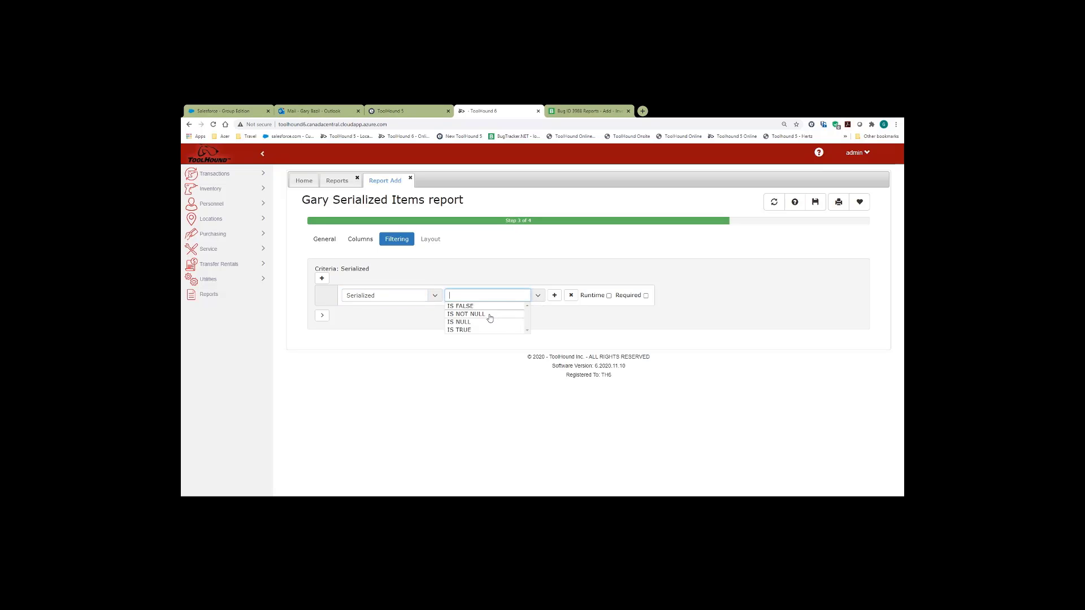
click(473, 331)
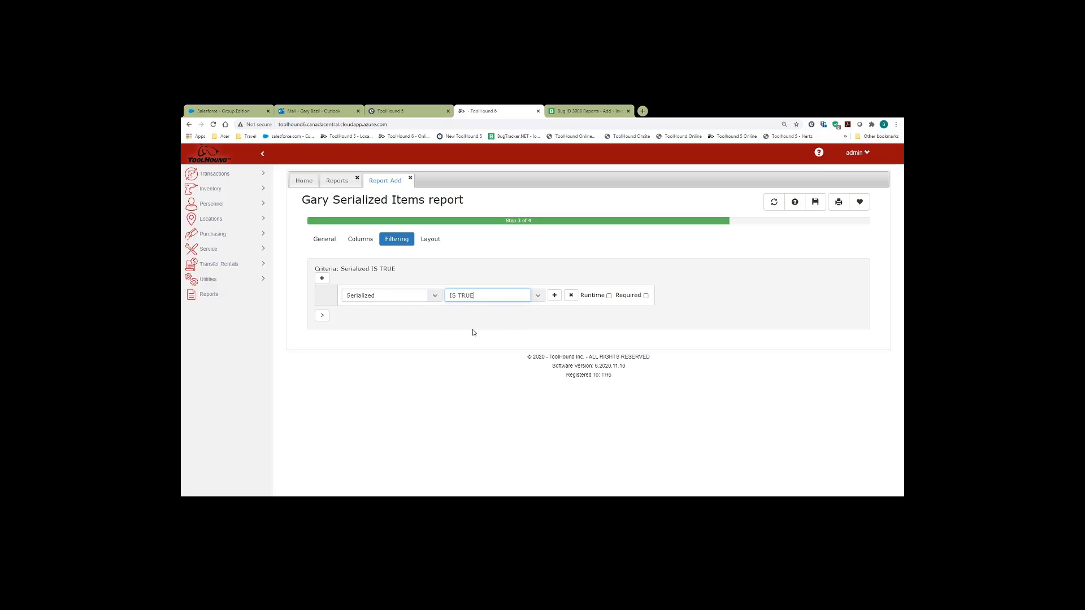
click(609, 296)
click(816, 203)
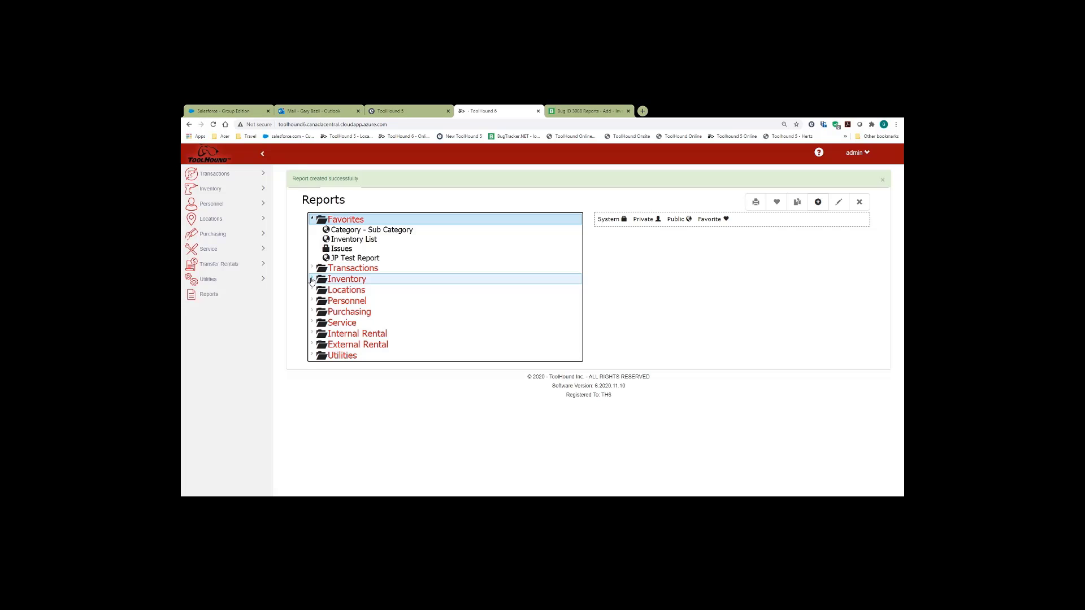
- Run 'Gary Serialized Items report' from the Inventory folder and preview it with its Serialized filter applied
click(311, 281)
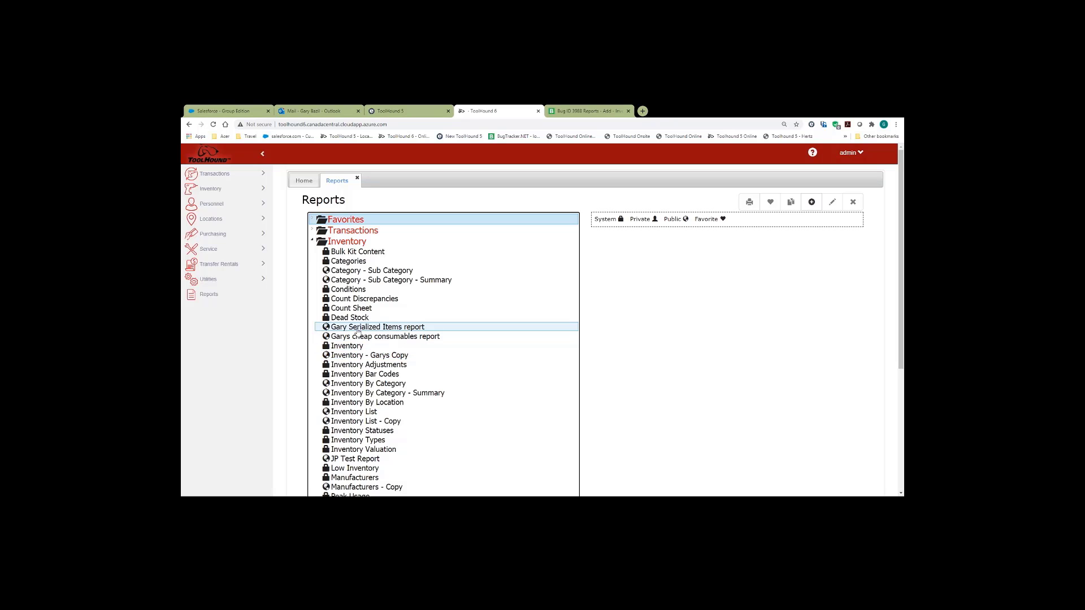
click(358, 330)
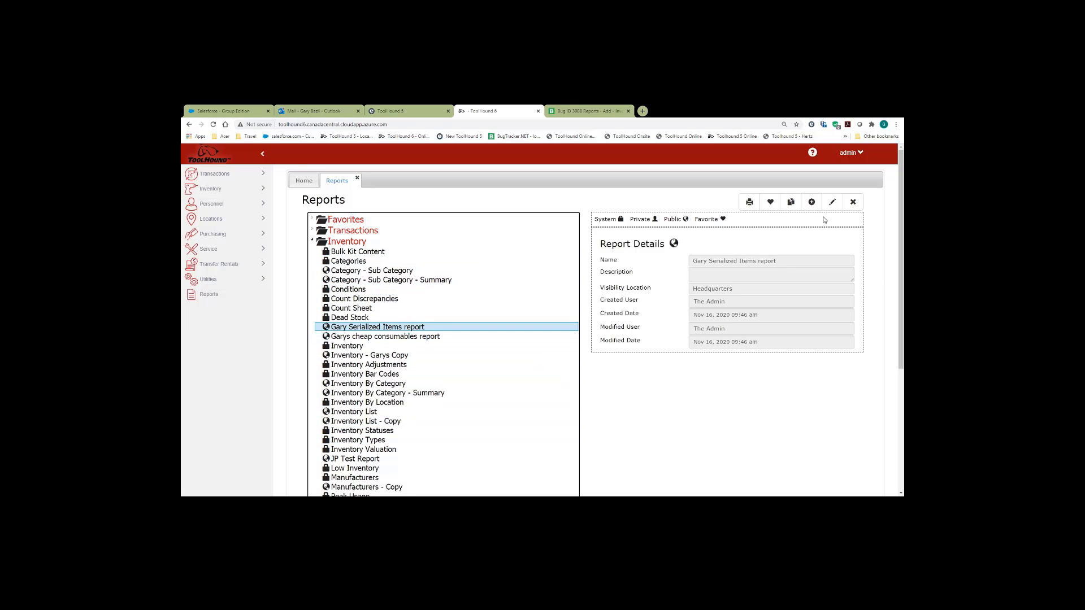
click(748, 202)
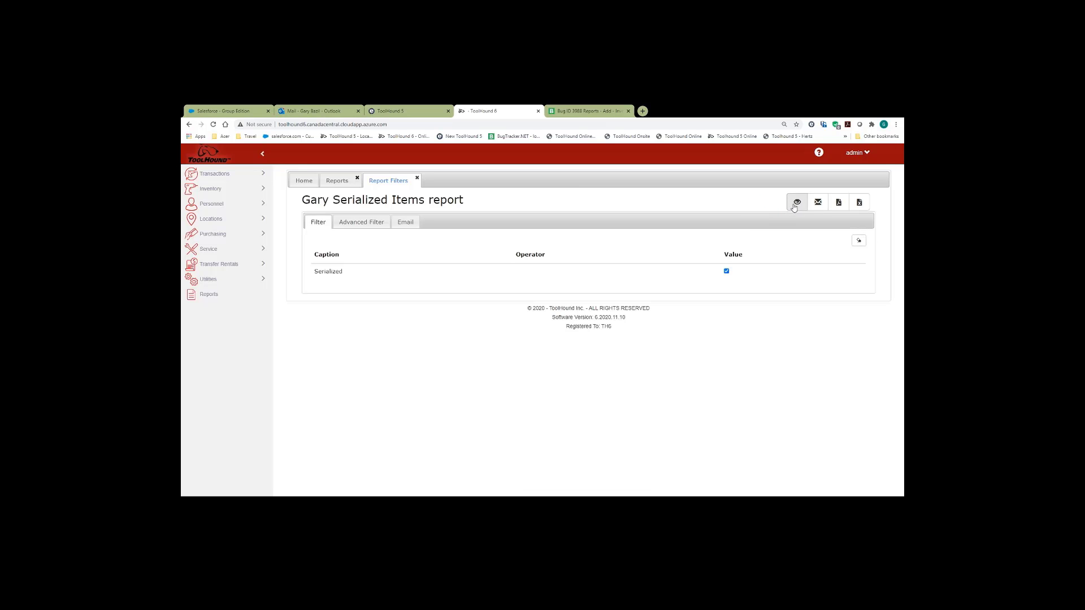
click(794, 205)
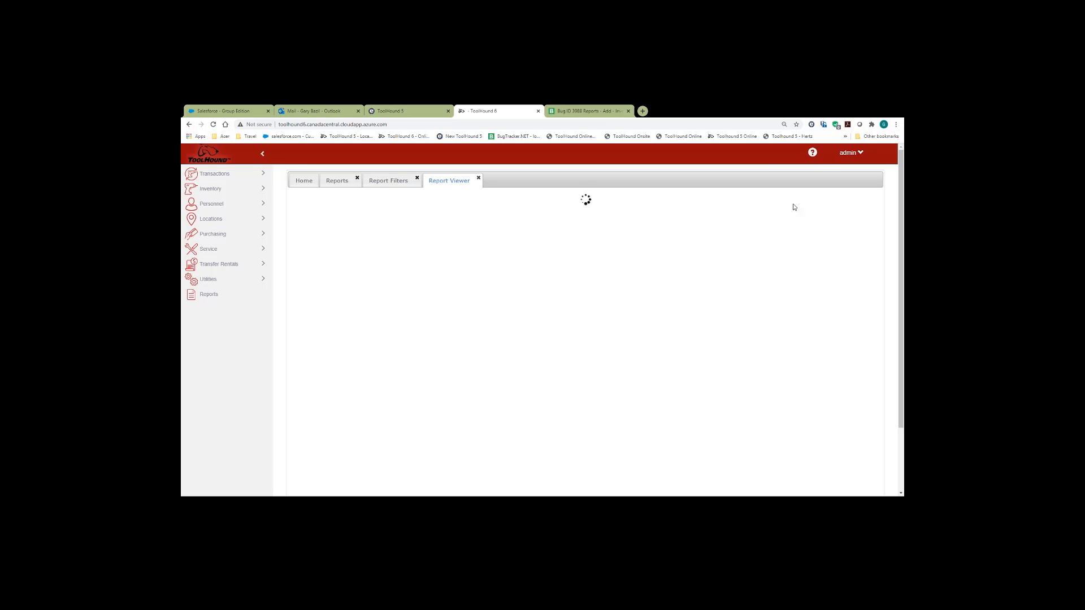